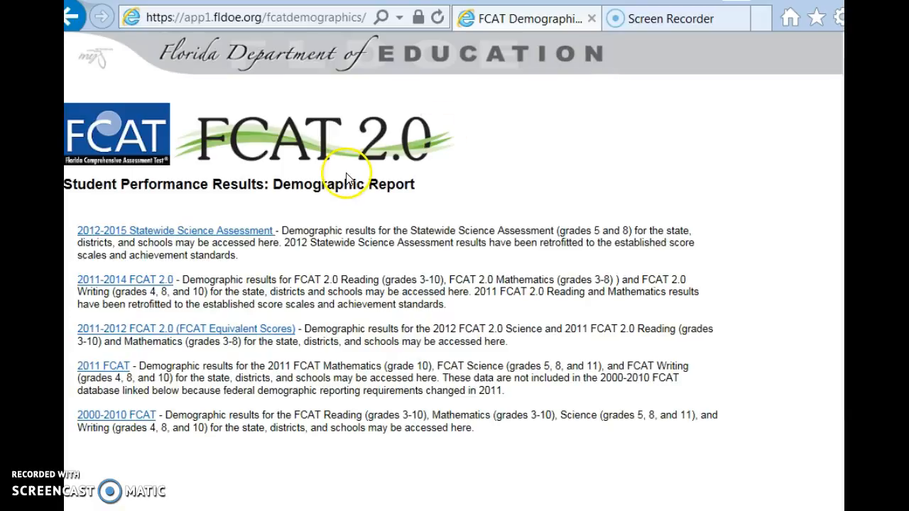
Step: Open the school-level FCAT 2.0 Reading demographic results from the 2011-2014 FCAT 2.0 database
{"action": "left_click", "coordinate": [145, 284]}
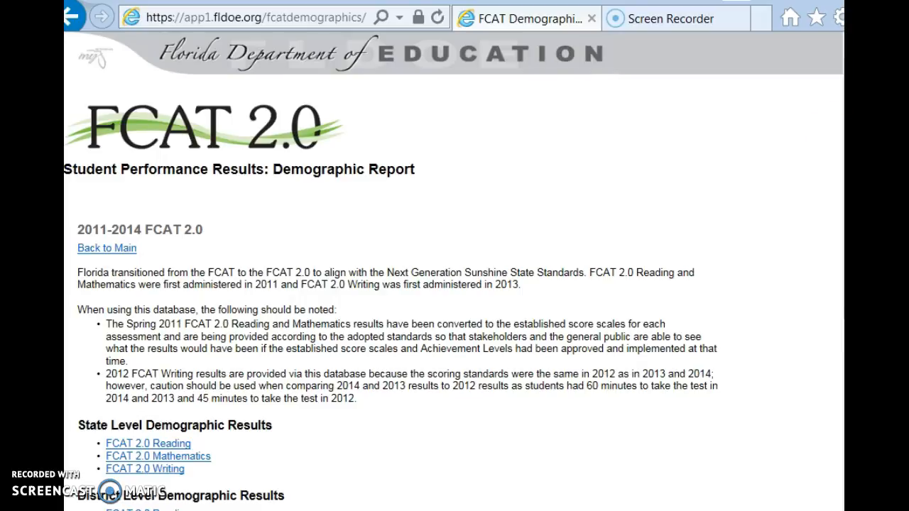
{"action": "scroll", "coordinate": [455, 270], "scroll_direction": "down", "scroll_amount": 3}
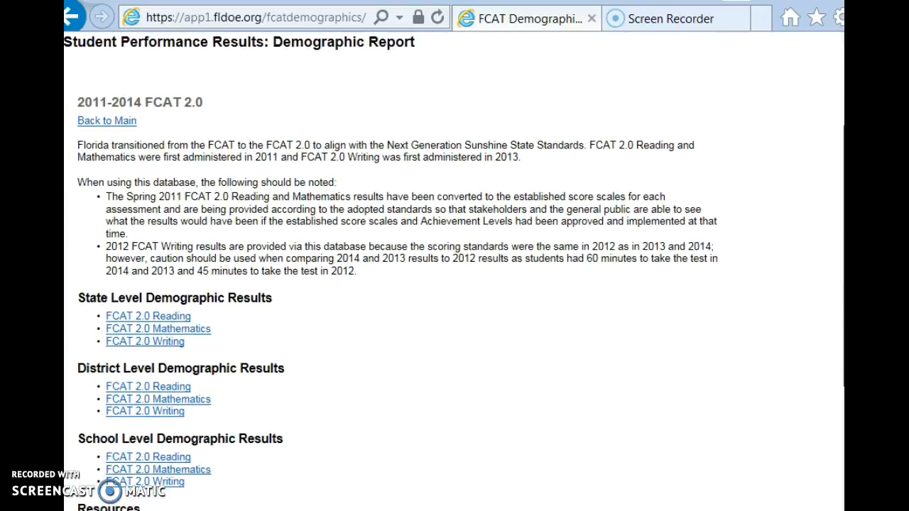
{"action": "scroll", "coordinate": [454, 273], "scroll_direction": "down", "scroll_amount": 2}
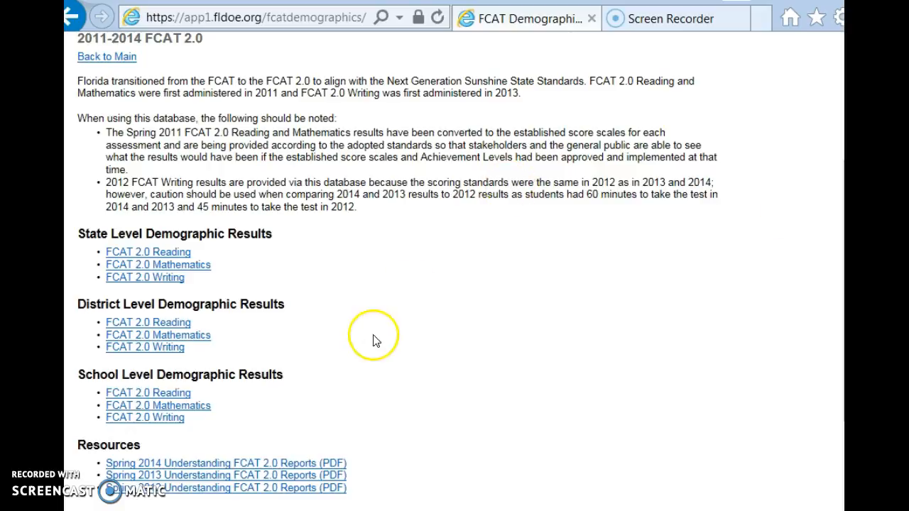
{"action": "left_click", "coordinate": [164, 399]}
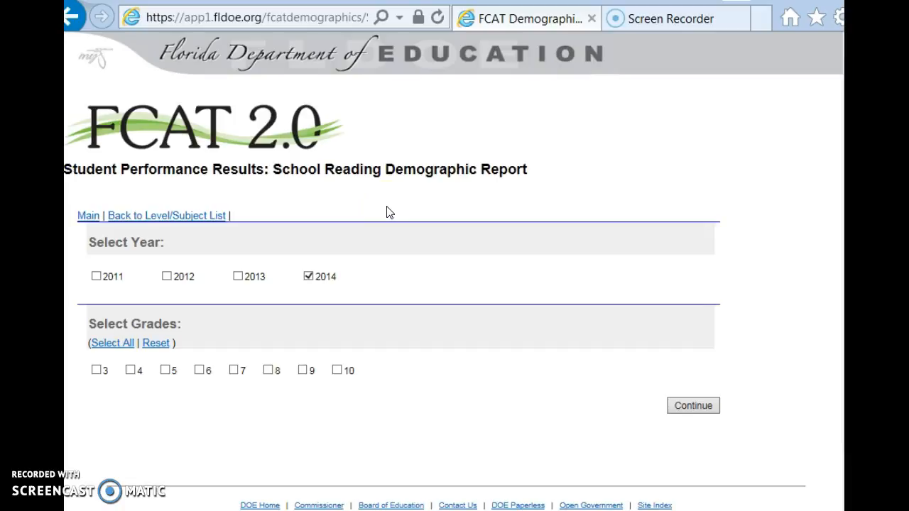
Step: Add 2013 to the selected years, choose grades 6 and 7, and continue to the report options
{"action": "left_click", "coordinate": [237, 278]}
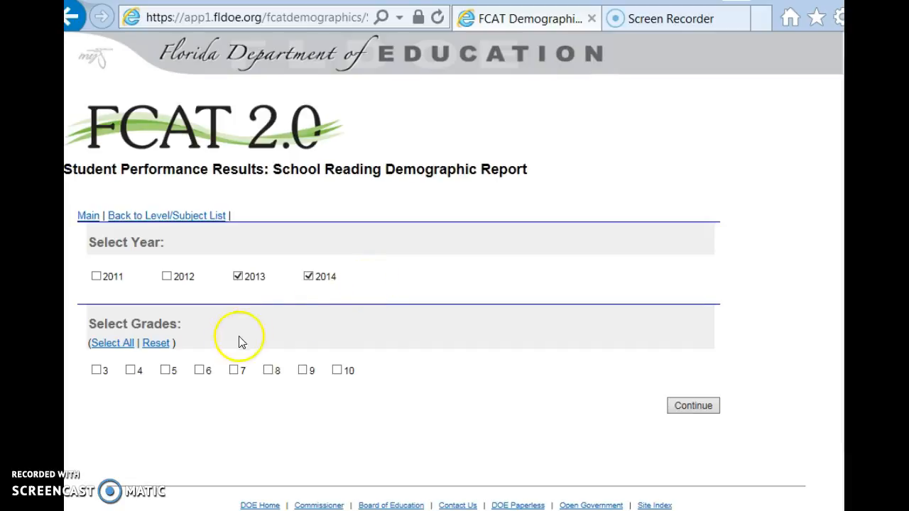
{"action": "left_click", "coordinate": [201, 370]}
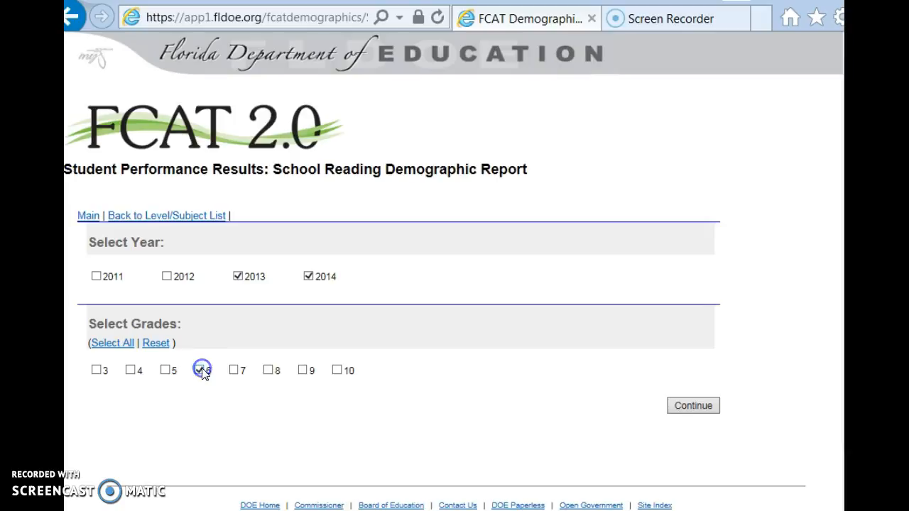
{"action": "left_click", "coordinate": [233, 370]}
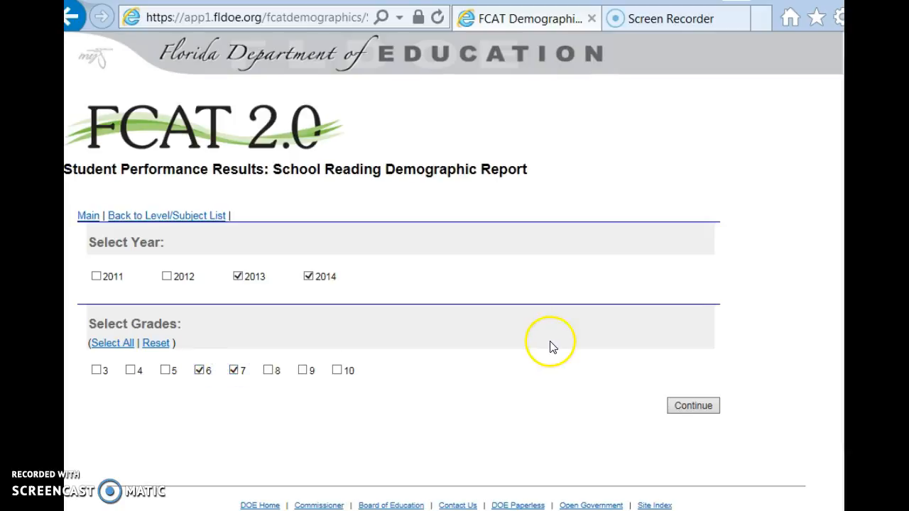
{"action": "left_click", "coordinate": [694, 407]}
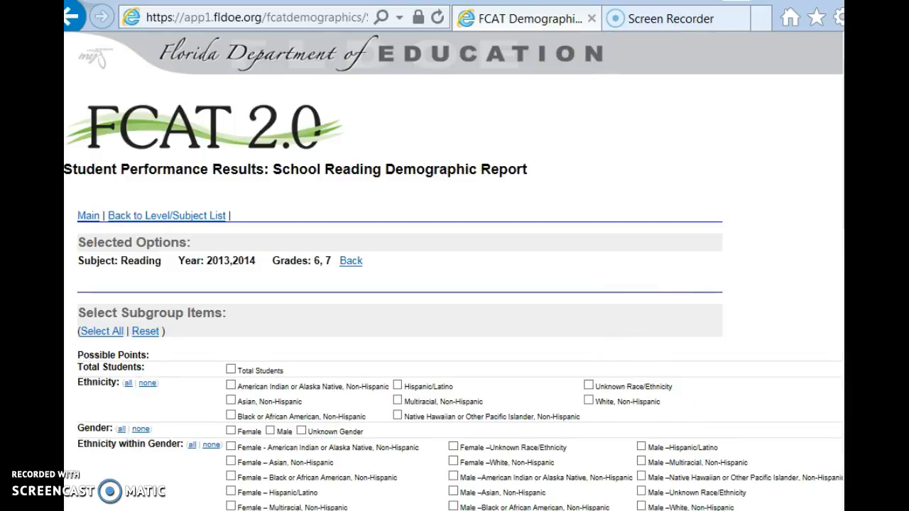
Step: Include the subgroups Total Students, Hispanic/Latino, White Non-Hispanic, Female, Male and Standard Curriculum
{"action": "scroll", "coordinate": [408, 108], "scroll_direction": "down", "scroll_amount": 3}
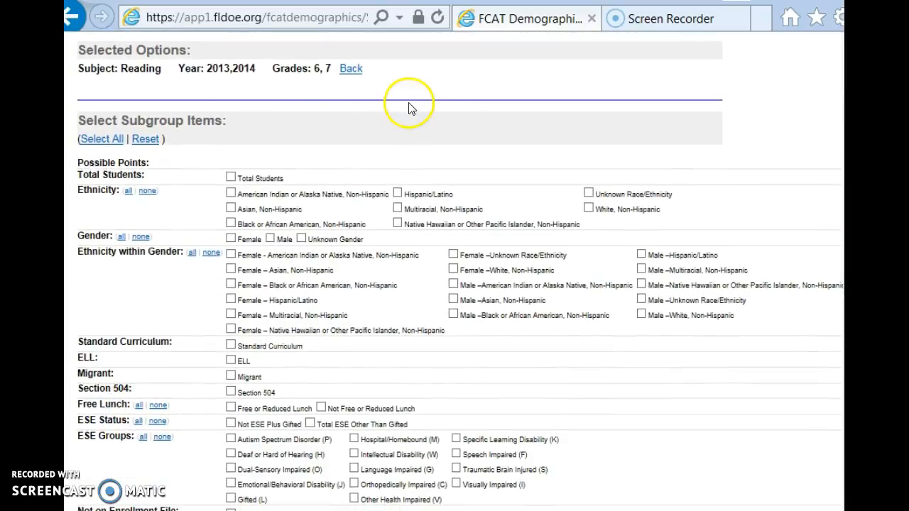
{"action": "left_click", "coordinate": [231, 178]}
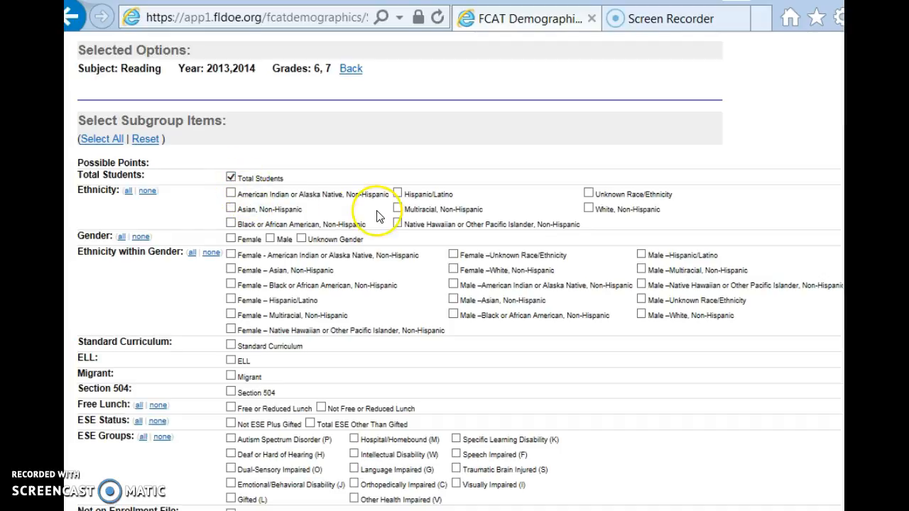
{"action": "left_click", "coordinate": [399, 195]}
{"action": "left_click", "coordinate": [588, 209]}
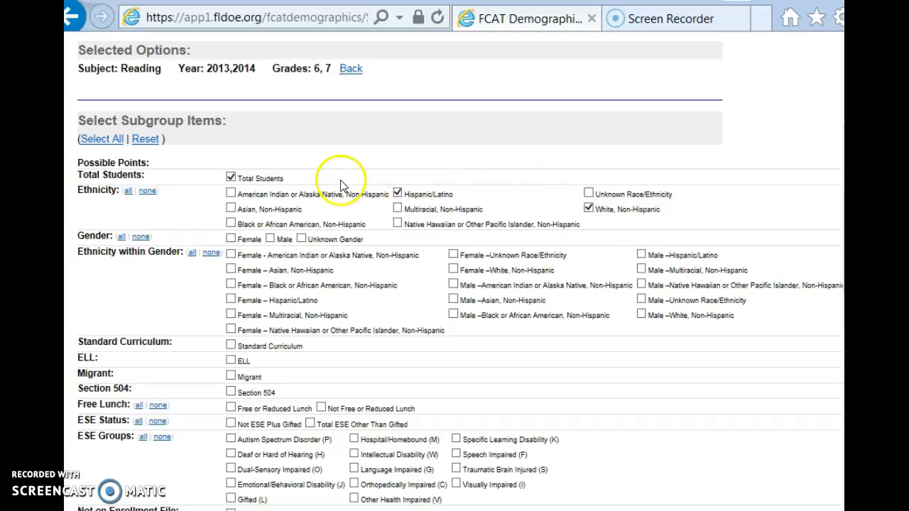
{"action": "left_click", "coordinate": [231, 239]}
{"action": "left_click", "coordinate": [271, 239]}
{"action": "left_click", "coordinate": [230, 345]}
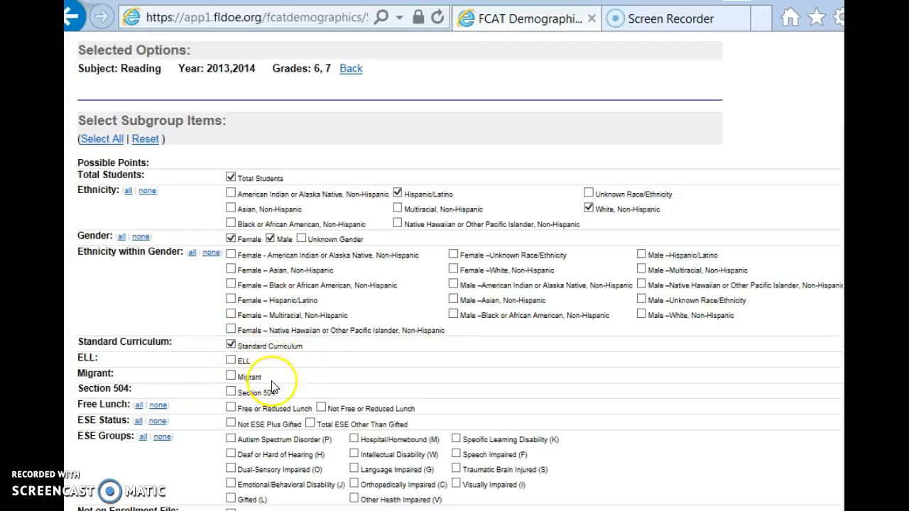
Step: Include both ESE Status subgroups, Not ESE Plus Gifted and Total ESE Other Than Gifted
{"action": "scroll", "coordinate": [786, 180], "scroll_direction": "down", "scroll_amount": 3}
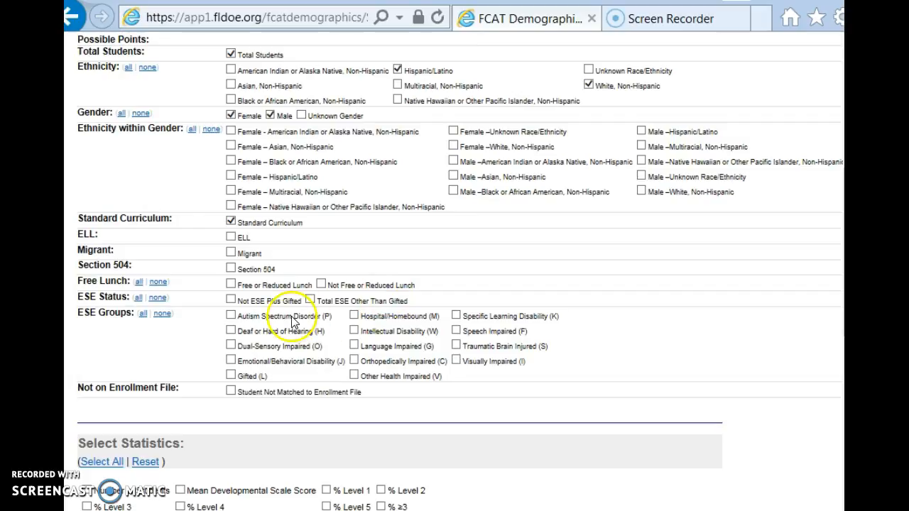
{"action": "left_click", "coordinate": [230, 301]}
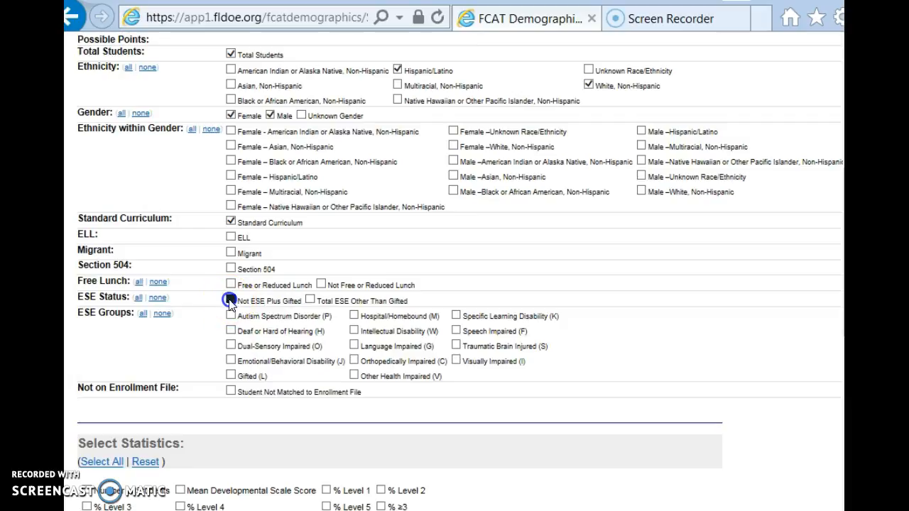
{"action": "left_click", "coordinate": [310, 301]}
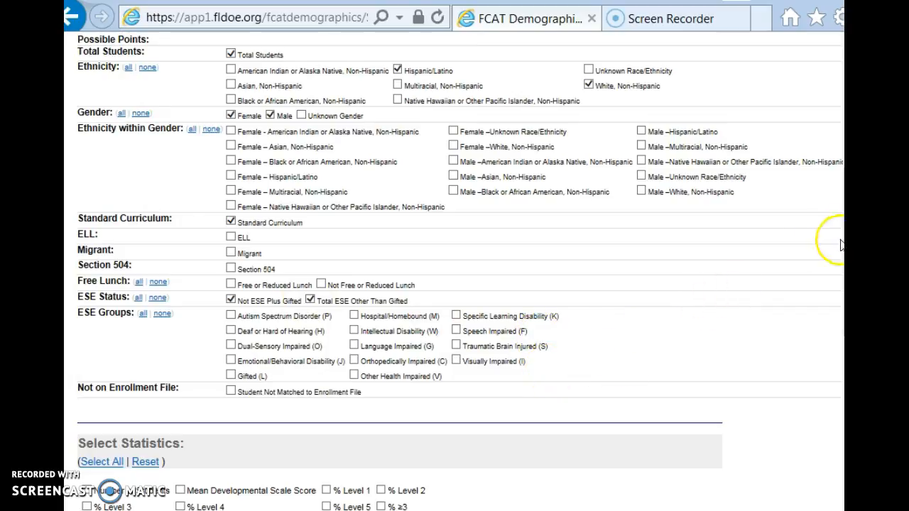
Step: Select the statistics % Level 1, % Level 2 and % Level 3 for the report
{"action": "scroll", "coordinate": [840, 326], "scroll_direction": "down", "scroll_amount": 4}
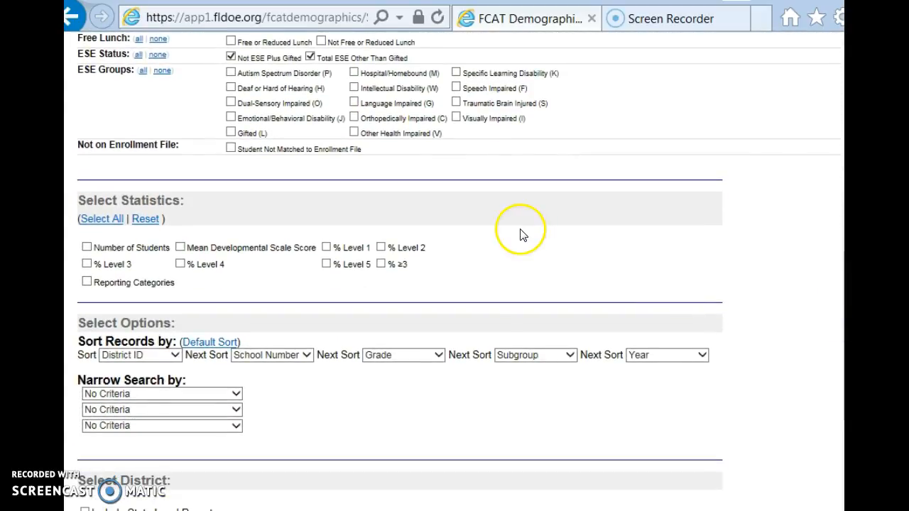
{"action": "left_click", "coordinate": [326, 248]}
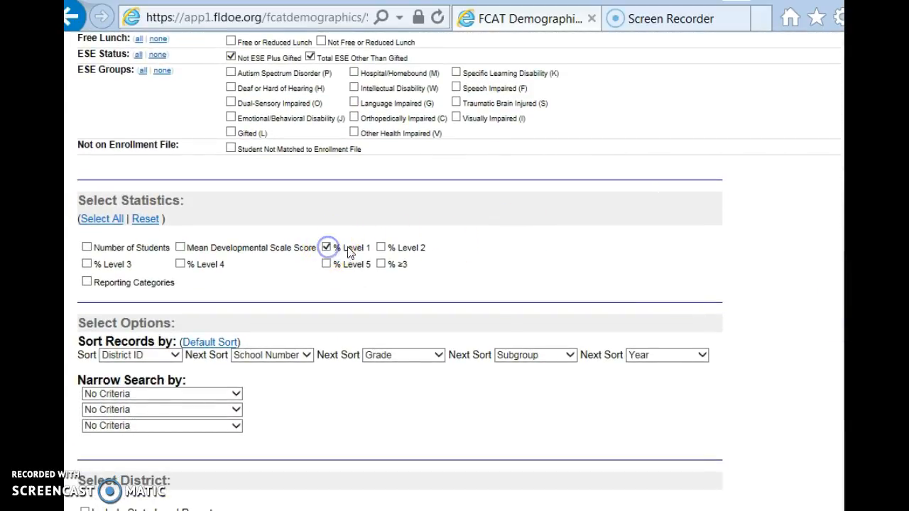
{"action": "left_click", "coordinate": [382, 248]}
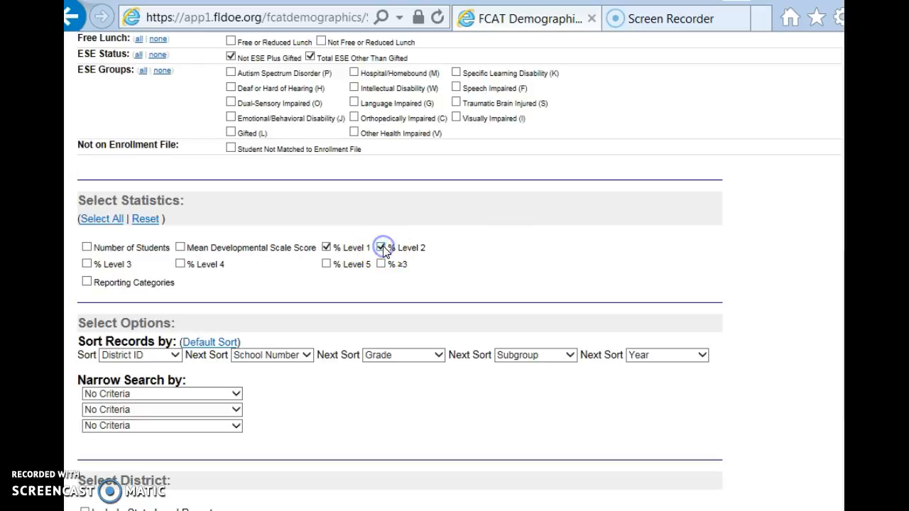
{"action": "left_click", "coordinate": [86, 265]}
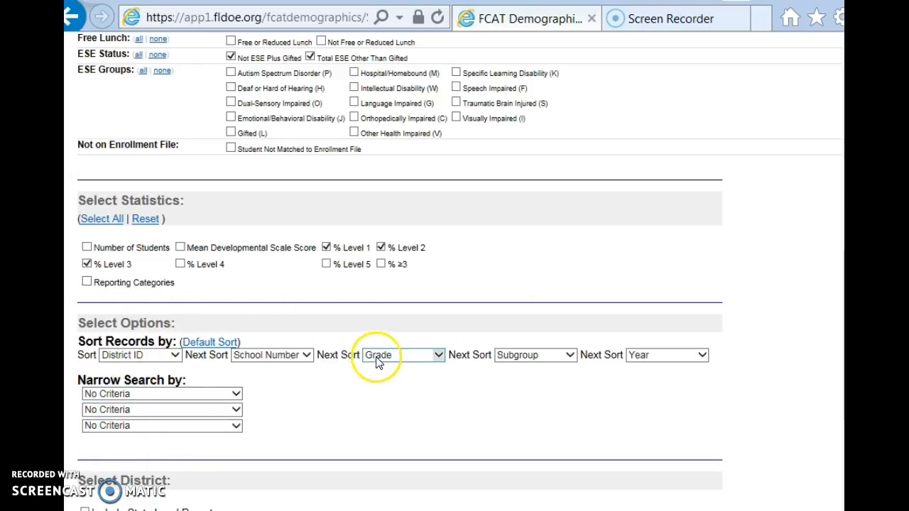
Step: Sort the records by Year, Grade and Subgroup, with the last two sort levels set to No Sort
{"action": "scroll", "coordinate": [838, 183], "scroll_direction": "down", "scroll_amount": 2}
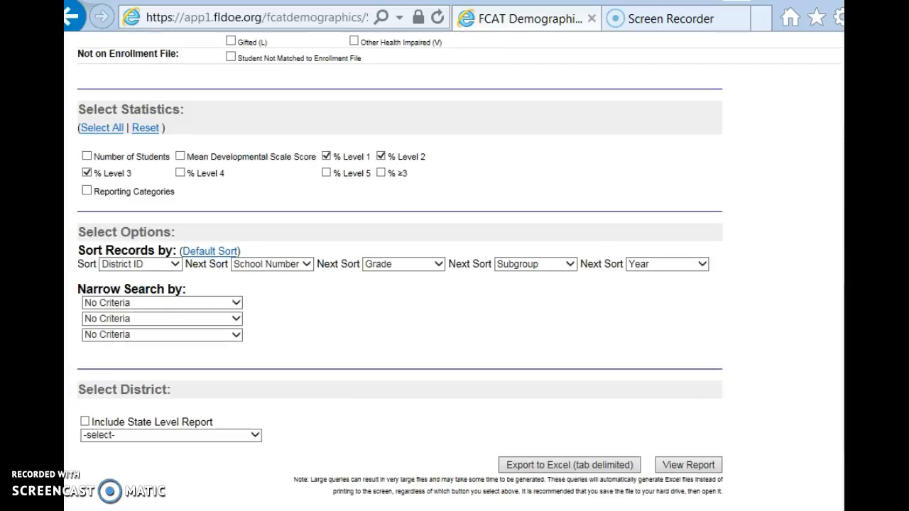
{"action": "left_click", "coordinate": [177, 264]}
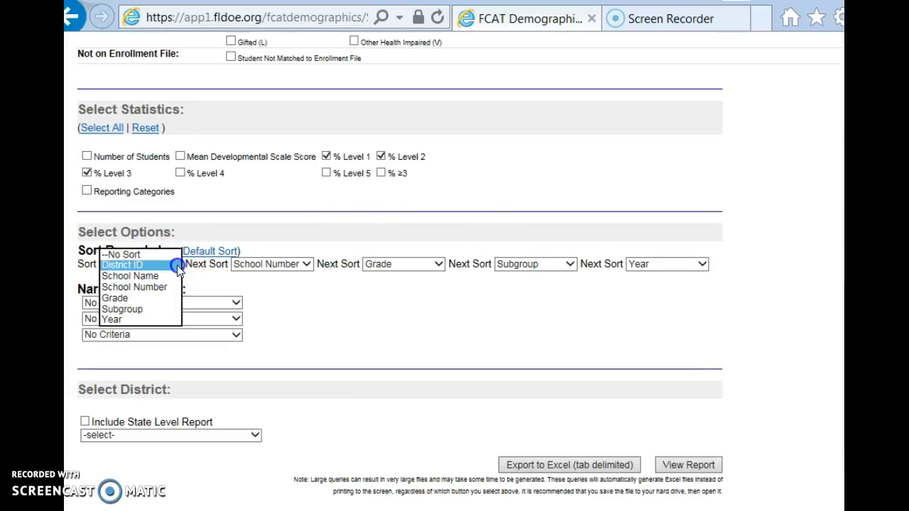
{"action": "left_click", "coordinate": [142, 321]}
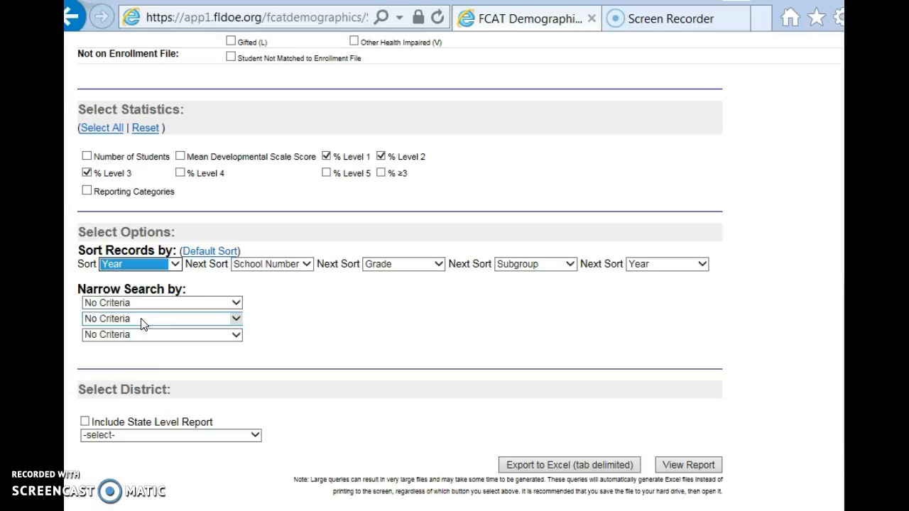
{"action": "left_click", "coordinate": [307, 264]}
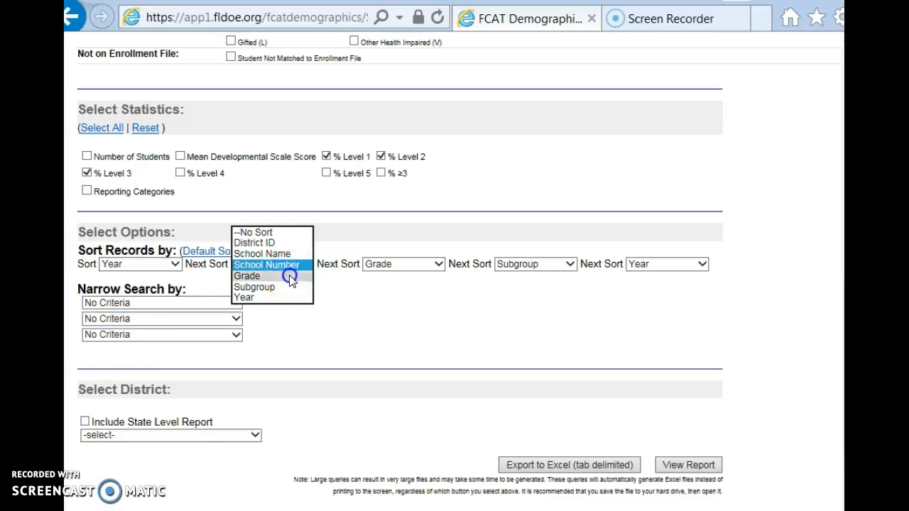
{"action": "left_click", "coordinate": [290, 277]}
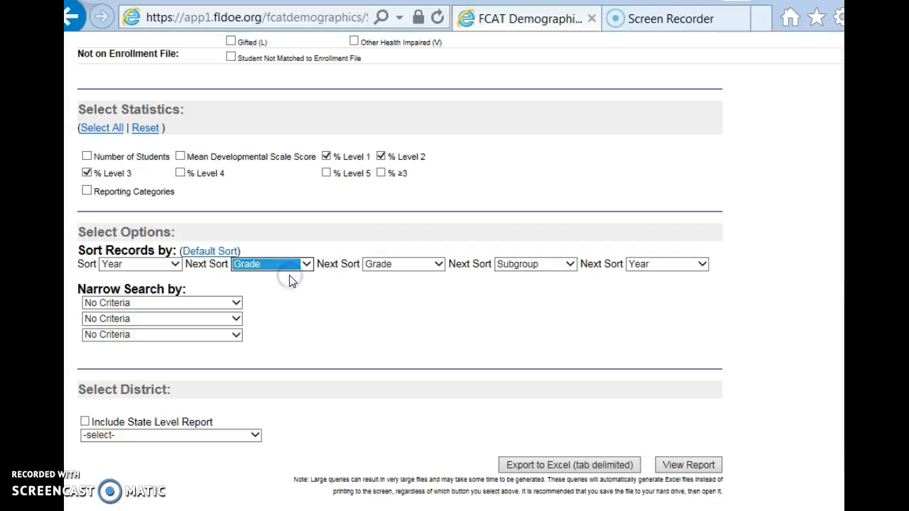
{"action": "left_click", "coordinate": [439, 264]}
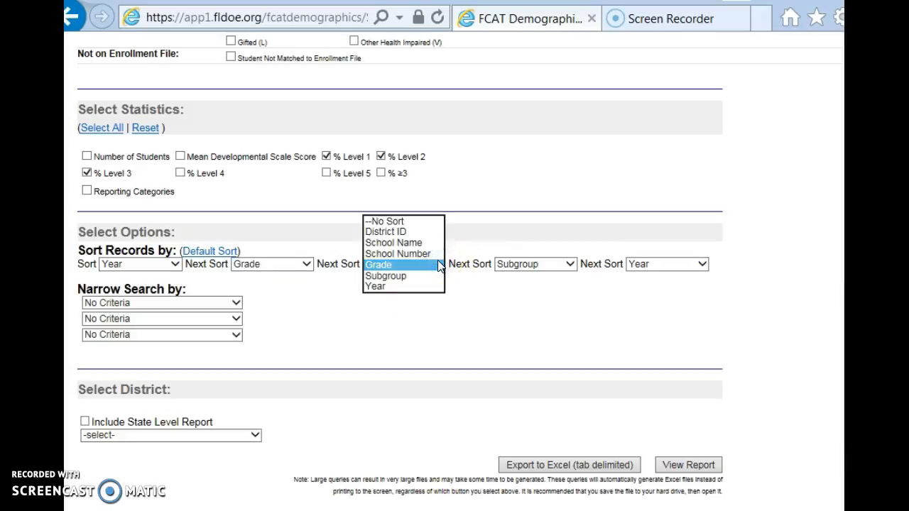
{"action": "left_click", "coordinate": [429, 277]}
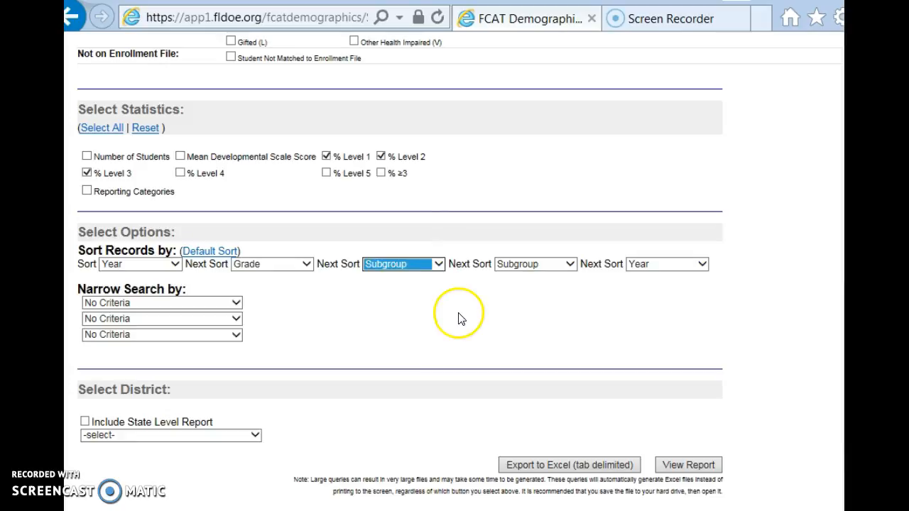
{"action": "left_click", "coordinate": [571, 264]}
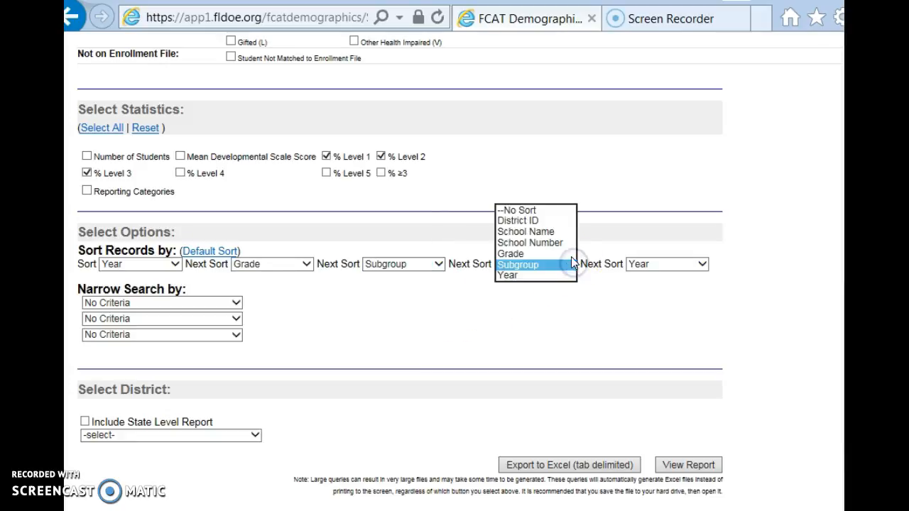
{"action": "left_click", "coordinate": [553, 212]}
{"action": "left_click", "coordinate": [701, 264]}
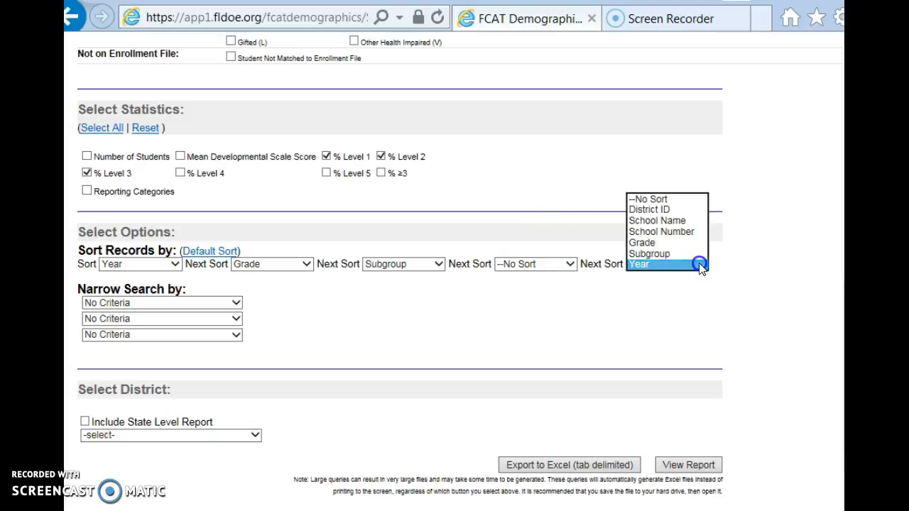
{"action": "left_click", "coordinate": [679, 199]}
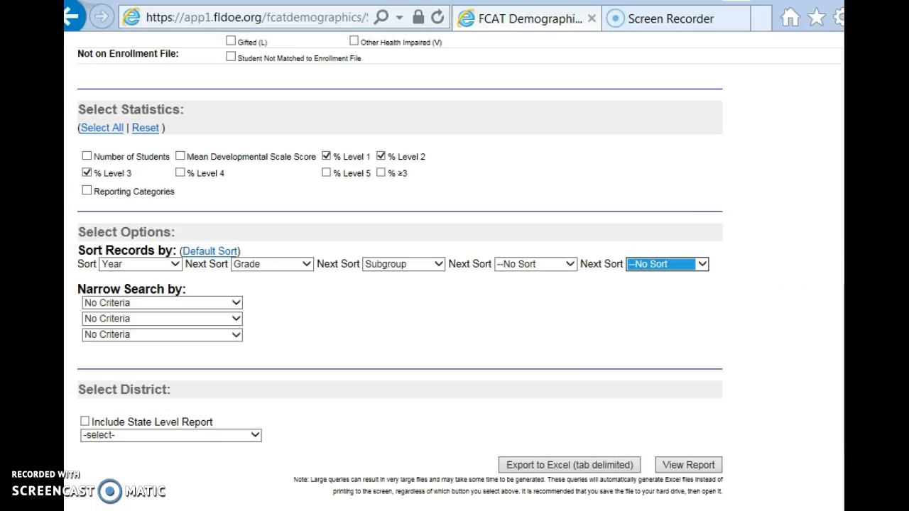
Step: Choose SARASOTA as the district for the report
{"action": "scroll", "coordinate": [454, 263], "scroll_direction": "down", "scroll_amount": 3}
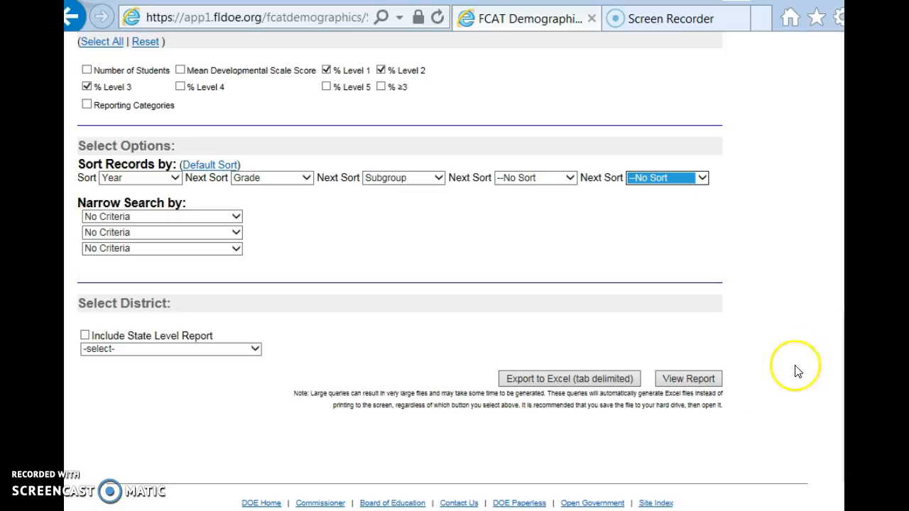
{"action": "left_click", "coordinate": [256, 351]}
{"action": "left_click_drag", "start_coordinate": [259, 300], "coordinate": [244, 489]}
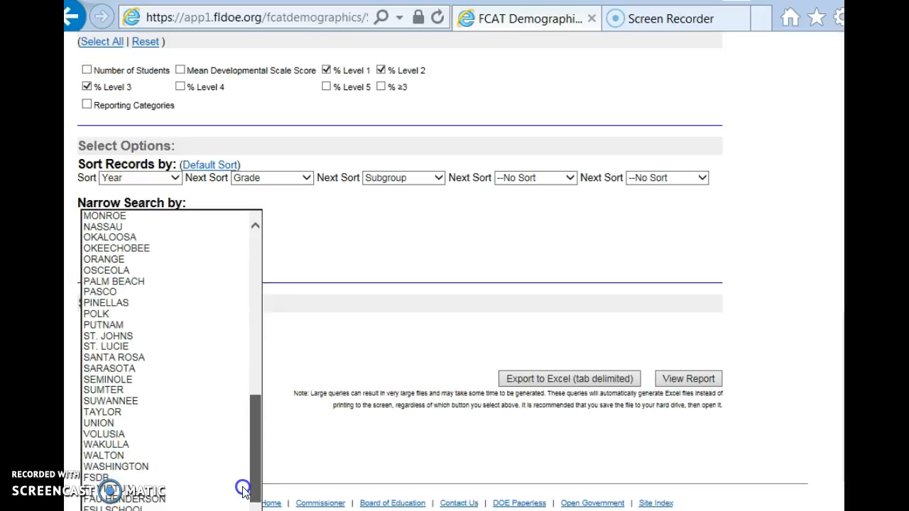
{"action": "left_click", "coordinate": [160, 369]}
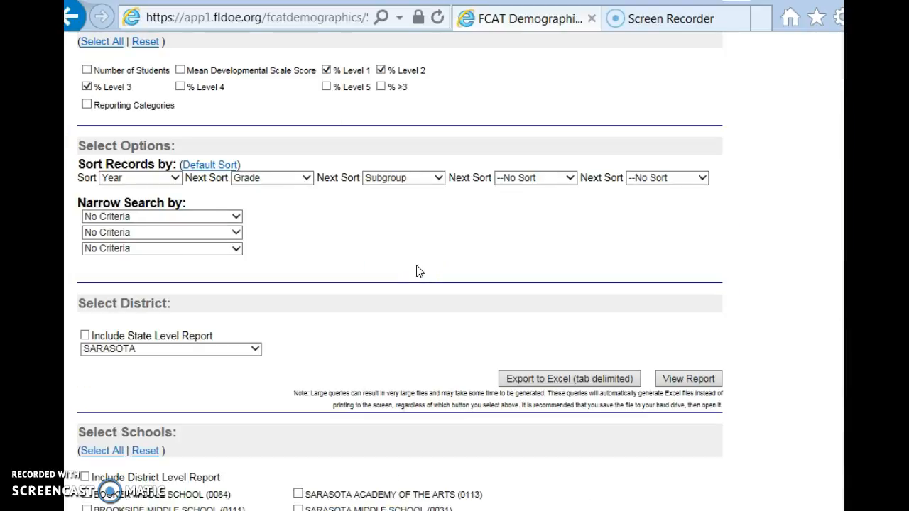
Step: Select Venice Middle School (0451) and export the report to Excel as a tab-delimited file
{"action": "left_click", "coordinate": [838, 149]}
{"action": "scroll", "coordinate": [839, 149], "scroll_direction": "down", "scroll_amount": 3}
{"action": "scroll", "coordinate": [741, 351], "scroll_direction": "down", "scroll_amount": 1}
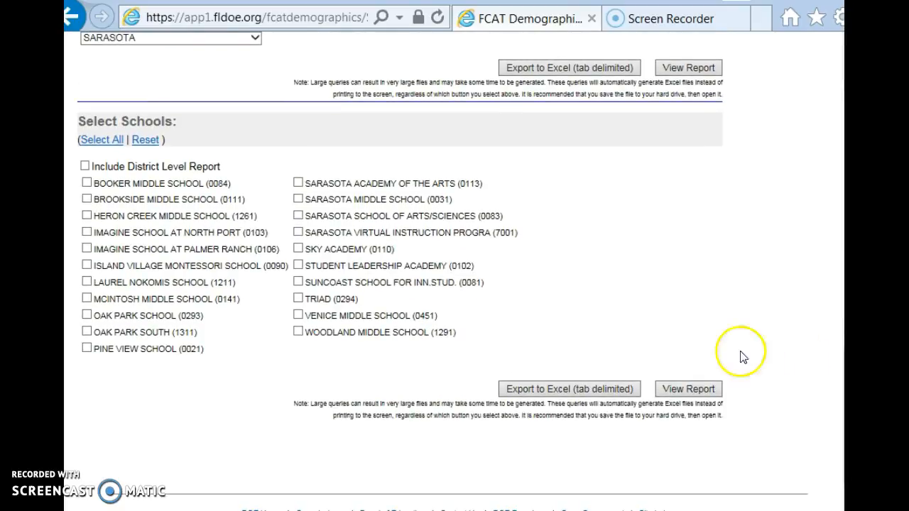
{"action": "left_click", "coordinate": [298, 316]}
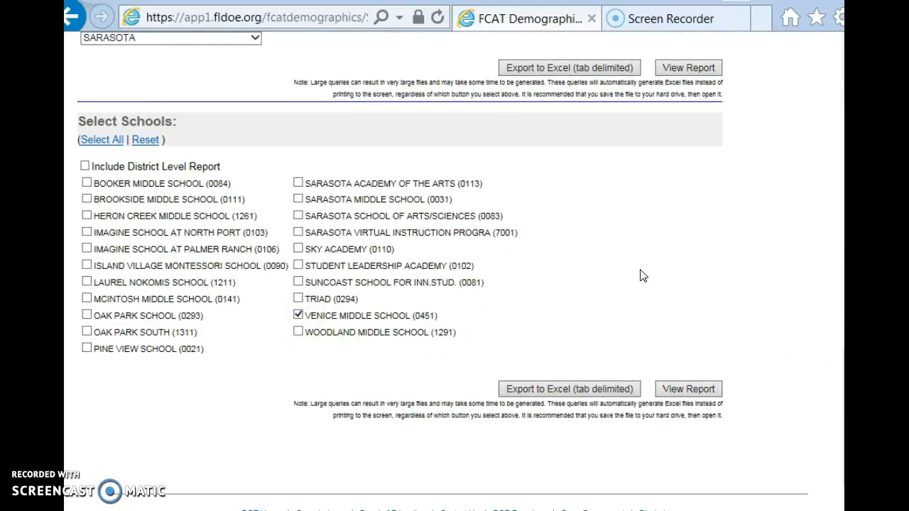
{"action": "left_click", "coordinate": [569, 389]}
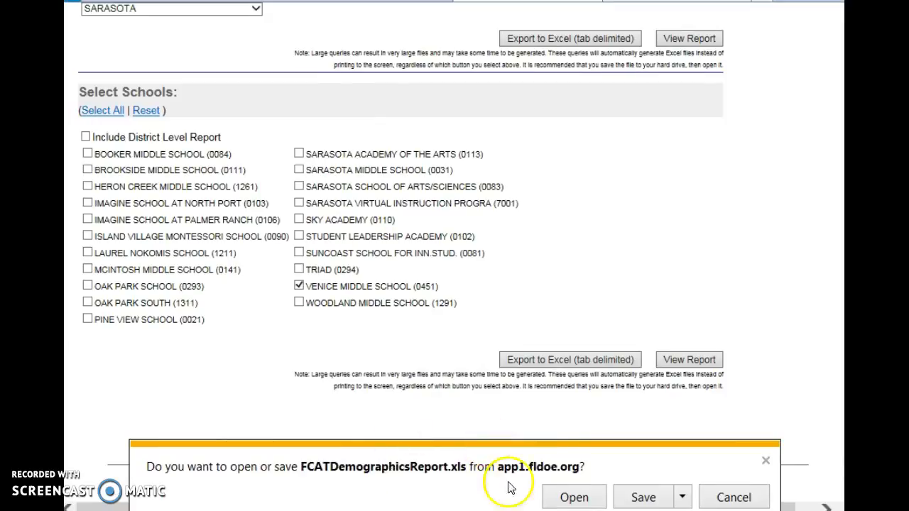
Step: Open the exported FCATDemographicsReport.xls in Excel, accepting the mismatched file format
{"action": "left_click", "coordinate": [575, 497]}
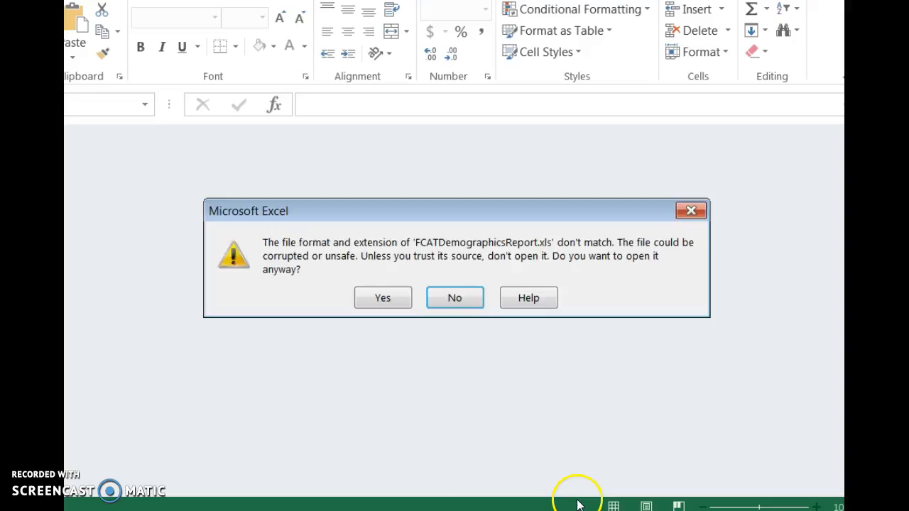
{"action": "left_click", "coordinate": [398, 300]}
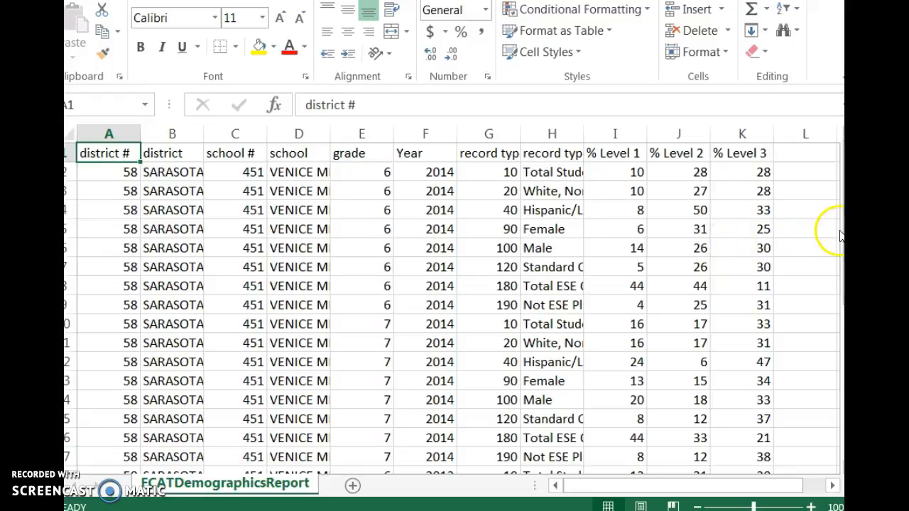
{"action": "mouse_move", "coordinate": [845, 204]}
{"action": "left_mouse_down"}
{"action": "mouse_move", "coordinate": [845, 365]}
{"action": "mouse_move", "coordinate": [844, 210]}
{"action": "left_mouse_up"}
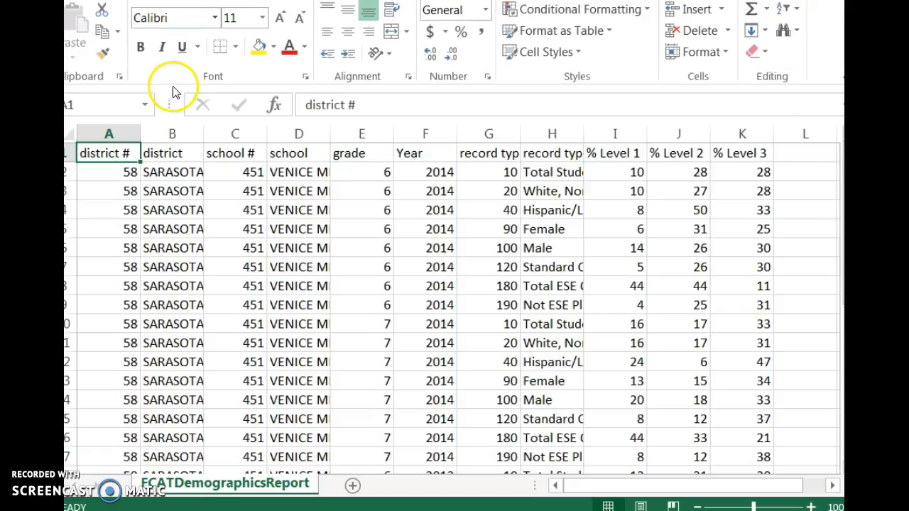
Step: Delete the district #, district, school # and school columns from the report sheet
{"action": "left_click", "coordinate": [122, 134]}
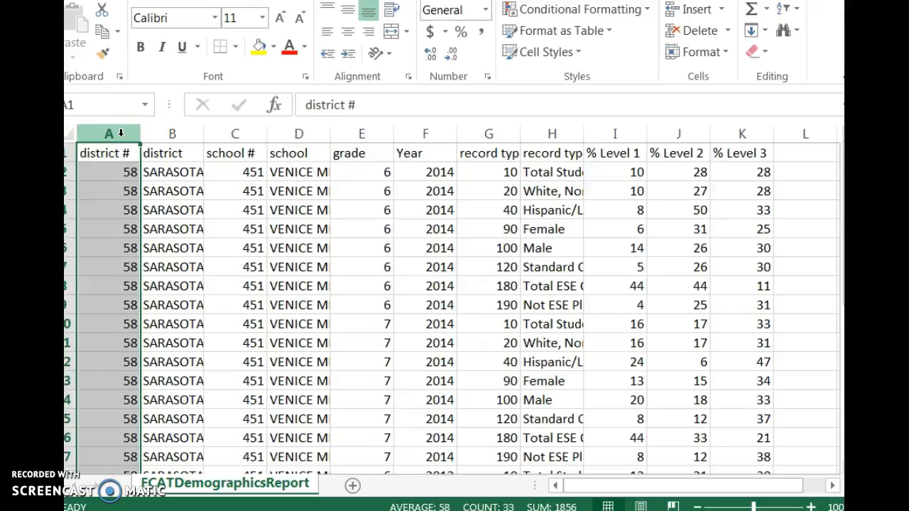
{"action": "right_click", "coordinate": [121, 134]}
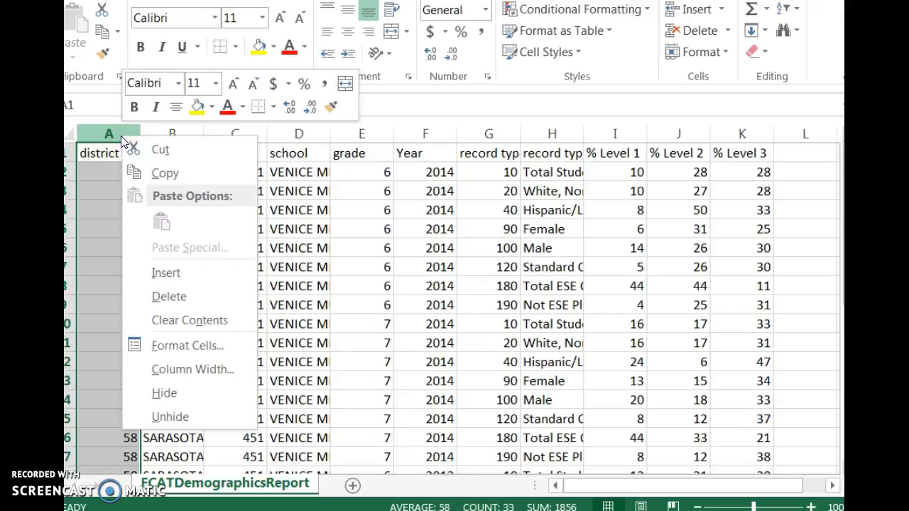
{"action": "left_click", "coordinate": [166, 296]}
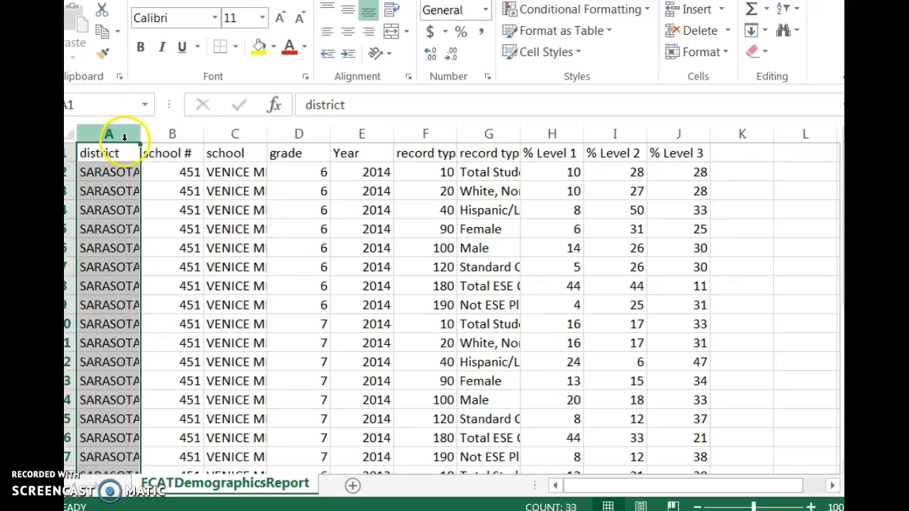
{"action": "right_click", "coordinate": [124, 137]}
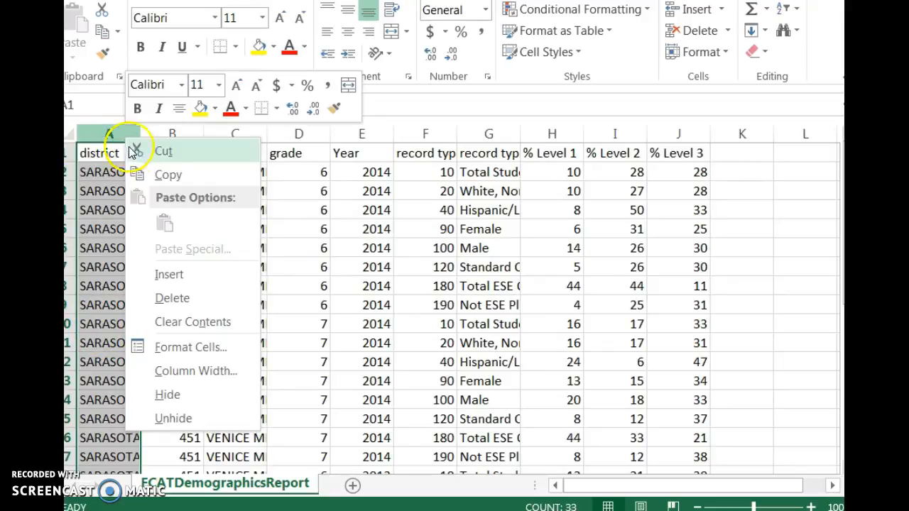
{"action": "left_click", "coordinate": [167, 298]}
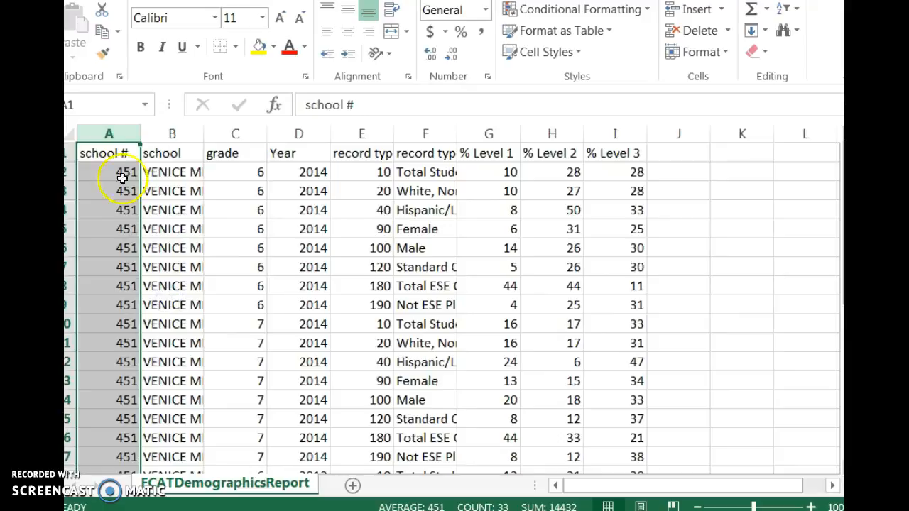
{"action": "right_click", "coordinate": [126, 133]}
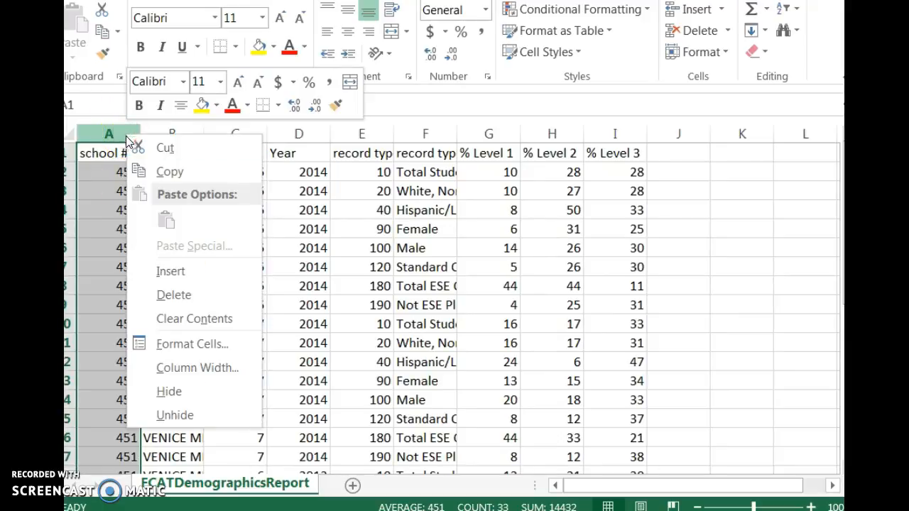
{"action": "left_click", "coordinate": [168, 297]}
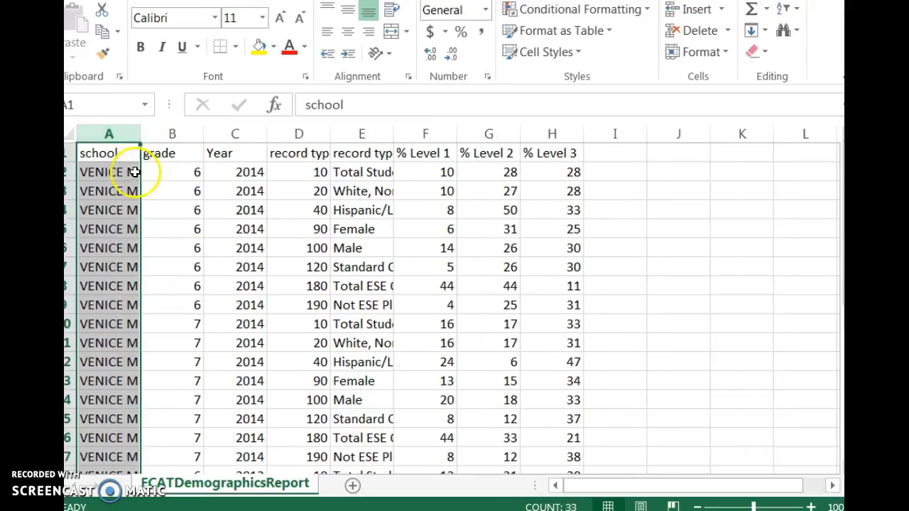
{"action": "right_click", "coordinate": [125, 133]}
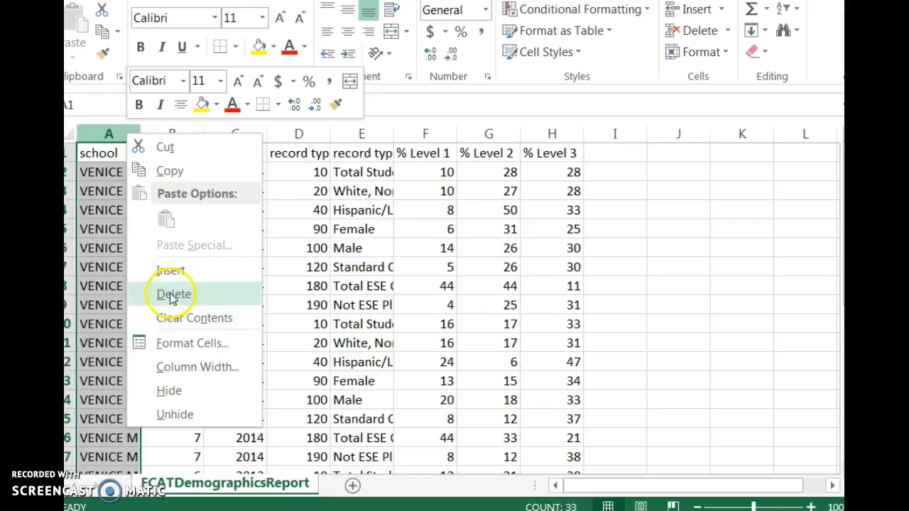
{"action": "left_click", "coordinate": [170, 294]}
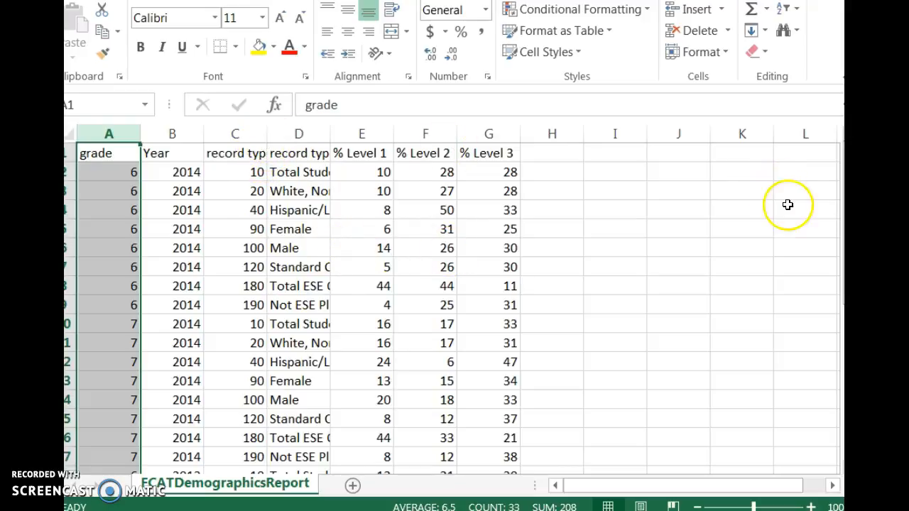
Step: Copy all the 2013 records for grades 6 and 7, from A18 through G33
{"action": "scroll", "coordinate": [454, 309], "scroll_direction": "down", "scroll_amount": 2}
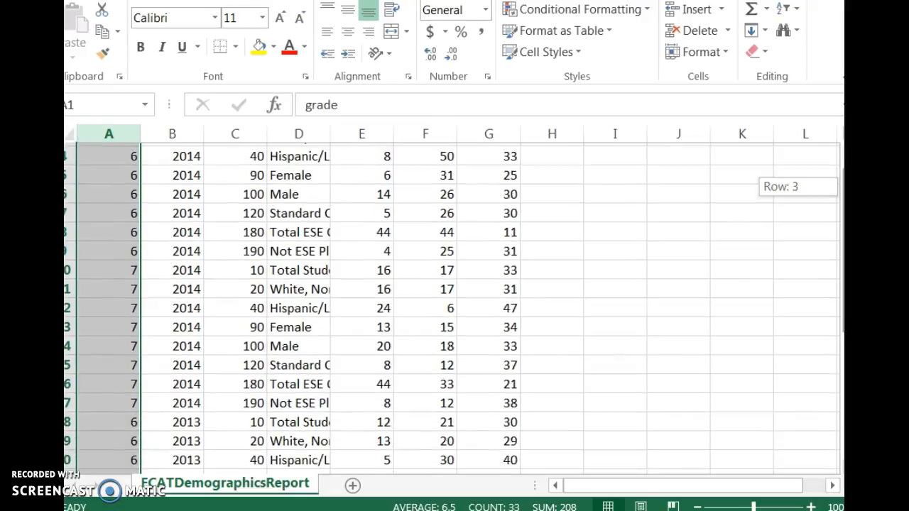
{"action": "scroll", "coordinate": [455, 308], "scroll_direction": "down", "scroll_amount": 2}
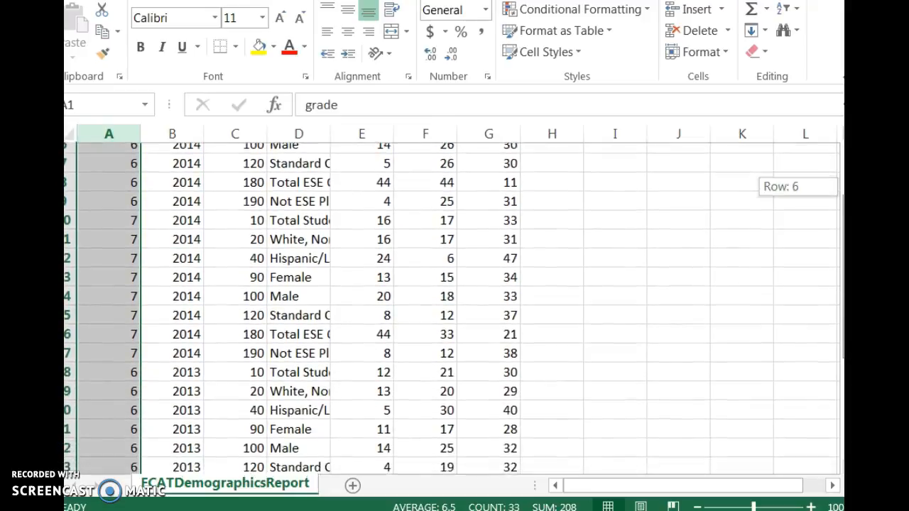
{"action": "scroll", "coordinate": [839, 185], "scroll_direction": "up", "scroll_amount": 3}
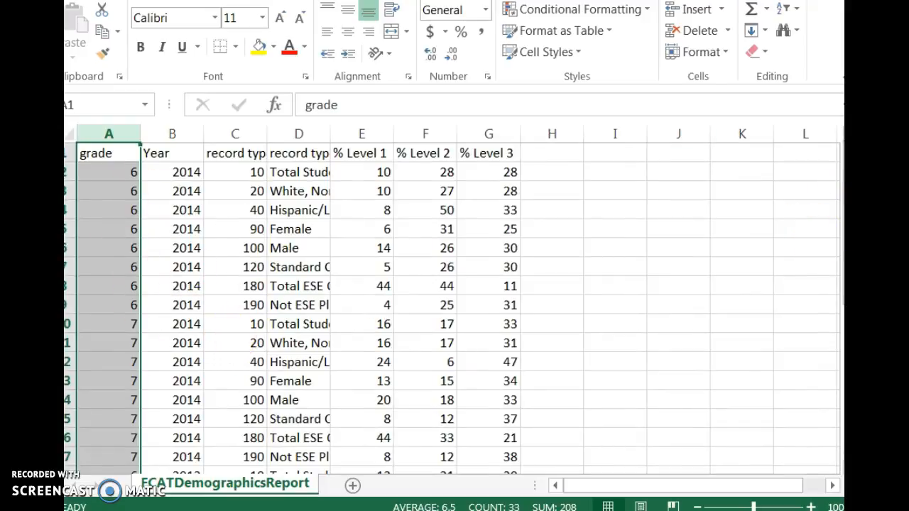
{"action": "scroll", "coordinate": [840, 227], "scroll_direction": "down", "scroll_amount": 3}
{"action": "scroll", "coordinate": [840, 227], "scroll_direction": "down", "scroll_amount": 1}
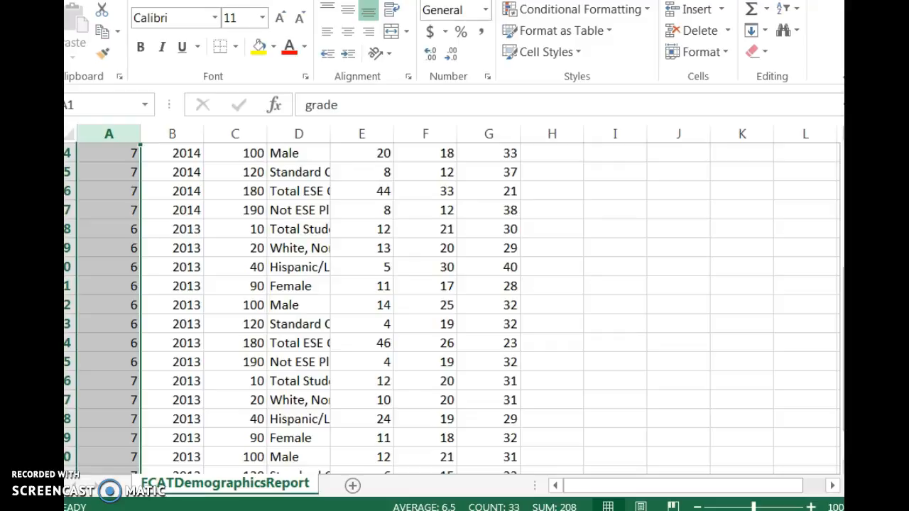
{"action": "left_click_drag", "start_coordinate": [842, 290], "coordinate": [841, 293]}
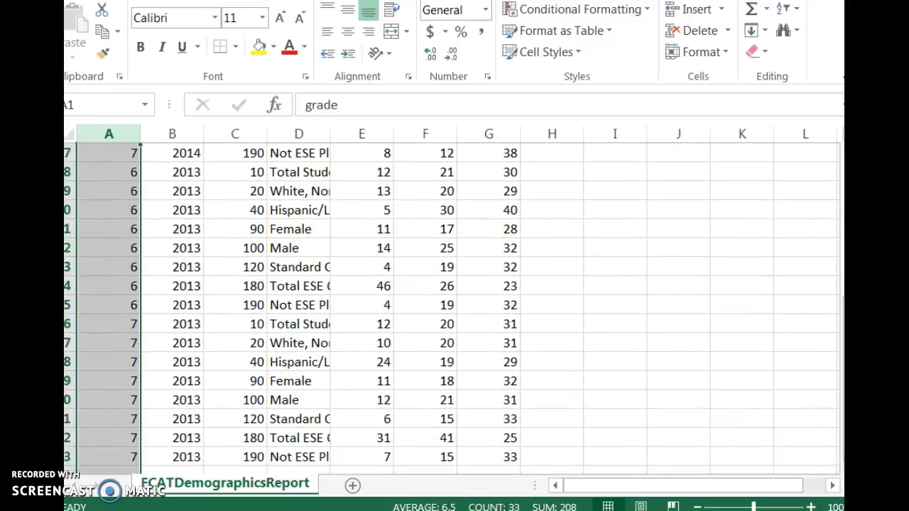
{"action": "left_click", "coordinate": [85, 165]}
{"action": "left_click_drag", "start_coordinate": [134, 172], "coordinate": [477, 381]}
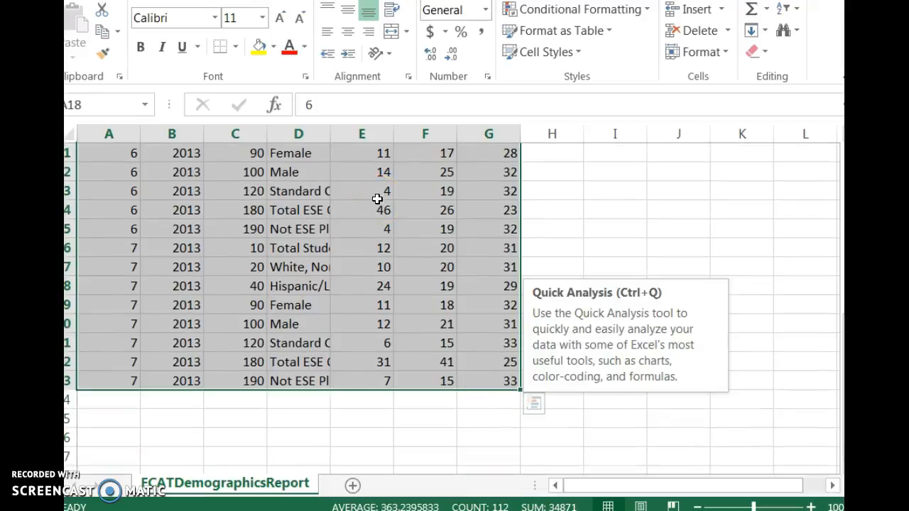
{"action": "key", "text": "ctrl+c"}
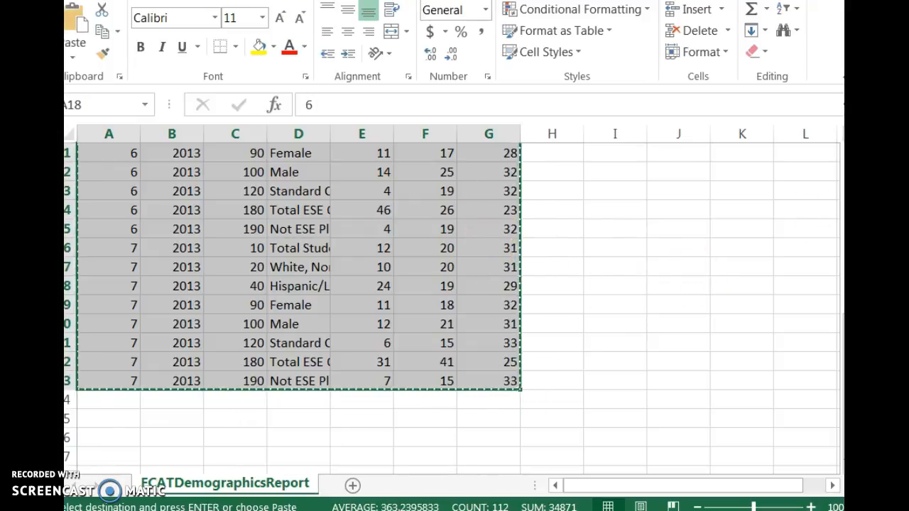
Step: Paste the copied 2013 records beside the 2014 records, starting at cell H2
{"action": "left_click_drag", "start_coordinate": [842, 355], "coordinate": [839, 160]}
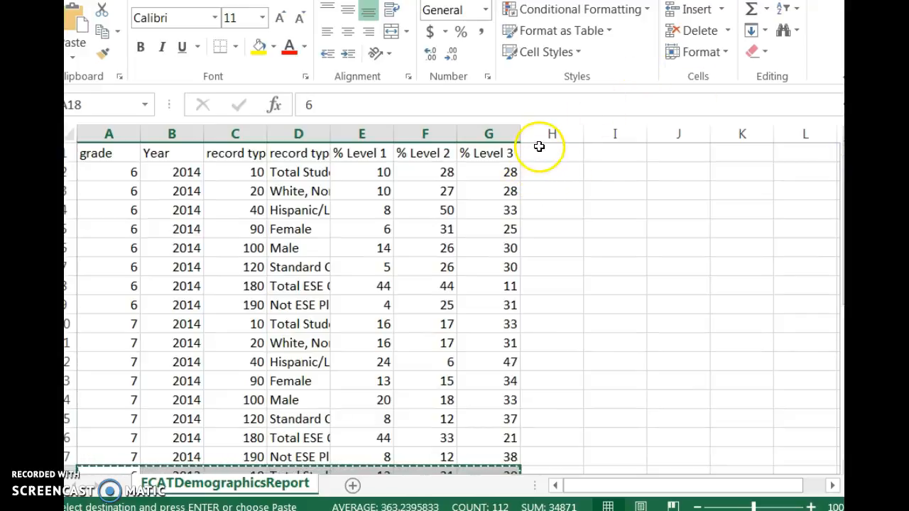
{"action": "left_click", "coordinate": [540, 175]}
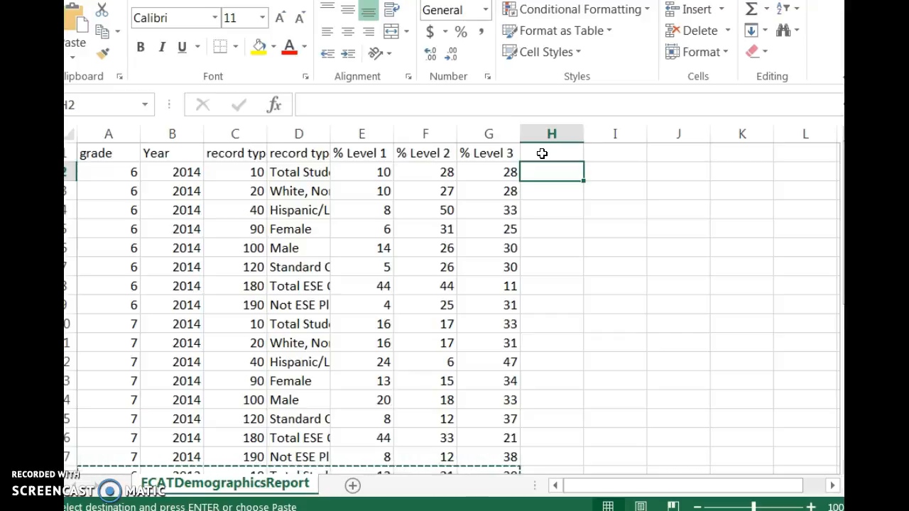
{"action": "left_click", "coordinate": [550, 183]}
{"action": "left_click", "coordinate": [566, 172]}
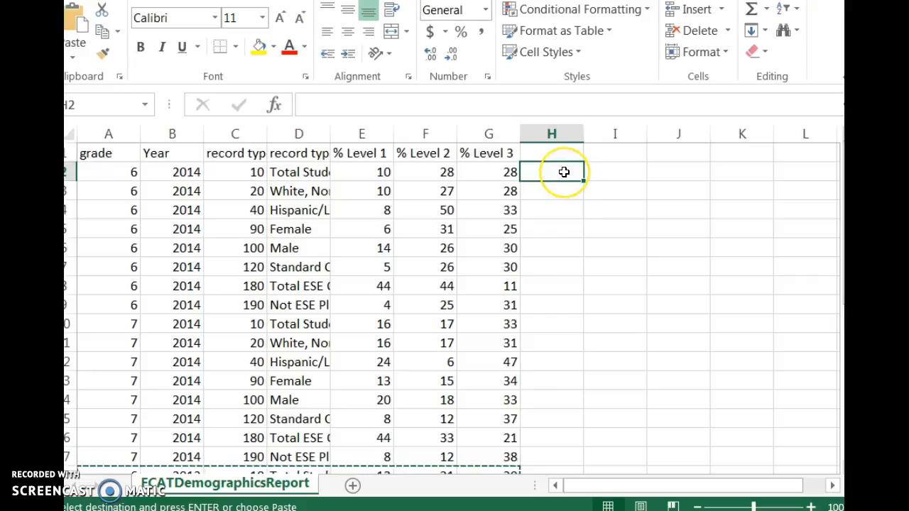
{"action": "key", "text": "ctrl+v"}
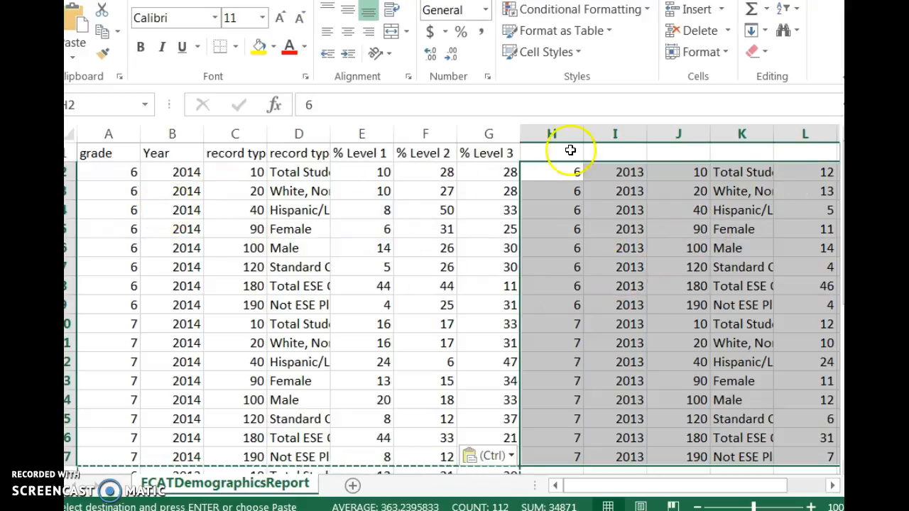
{"action": "left_click_drag", "start_coordinate": [843, 206], "coordinate": [842, 331]}
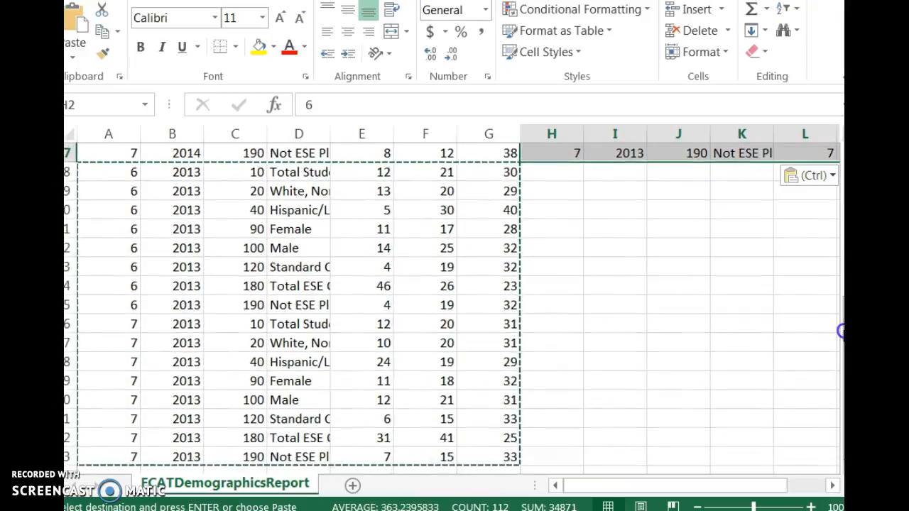
{"action": "left_click", "coordinate": [352, 324]}
{"action": "left_click", "coordinate": [94, 169]}
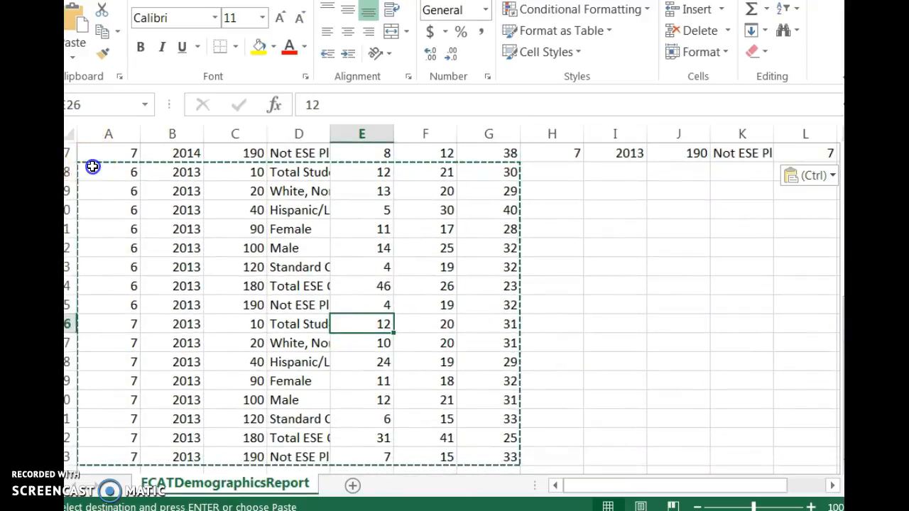
{"action": "left_click", "coordinate": [629, 274]}
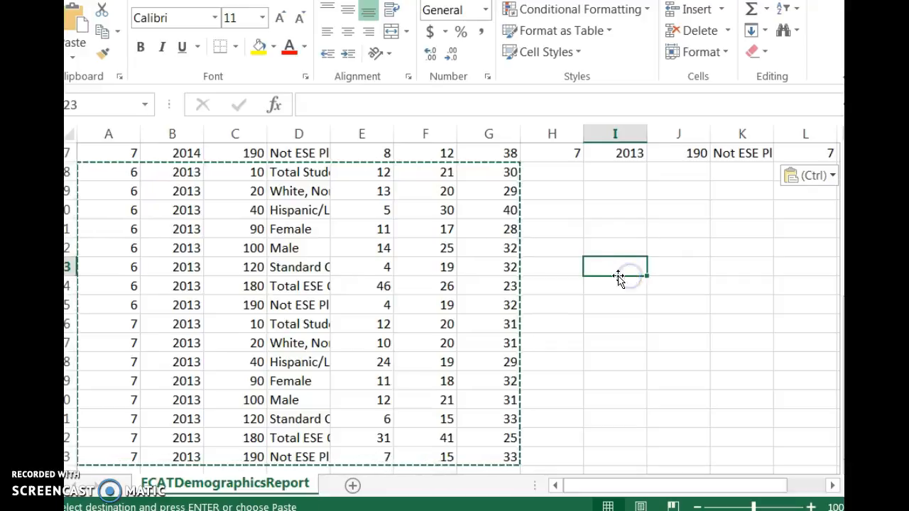
{"action": "double_click", "coordinate": [240, 226]}
{"action": "left_click", "coordinate": [84, 167]}
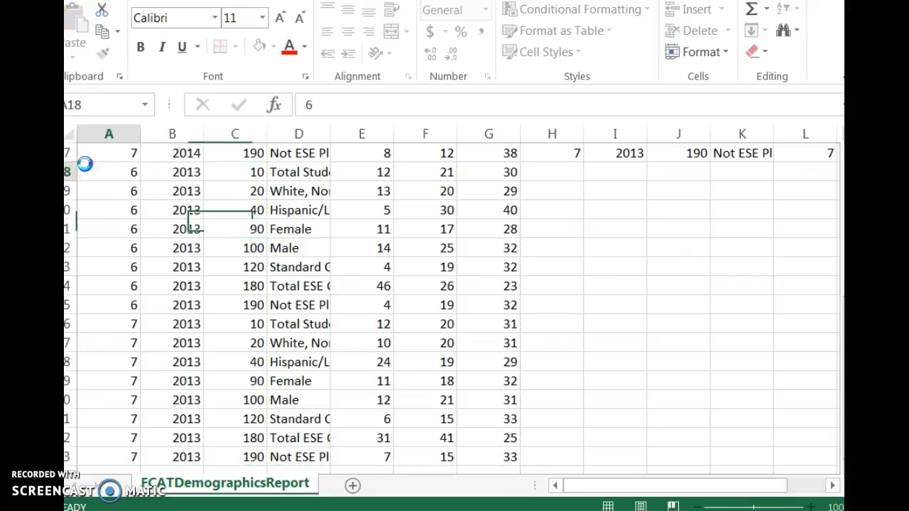
{"action": "left_click_drag", "start_coordinate": [89, 164], "coordinate": [315, 286]}
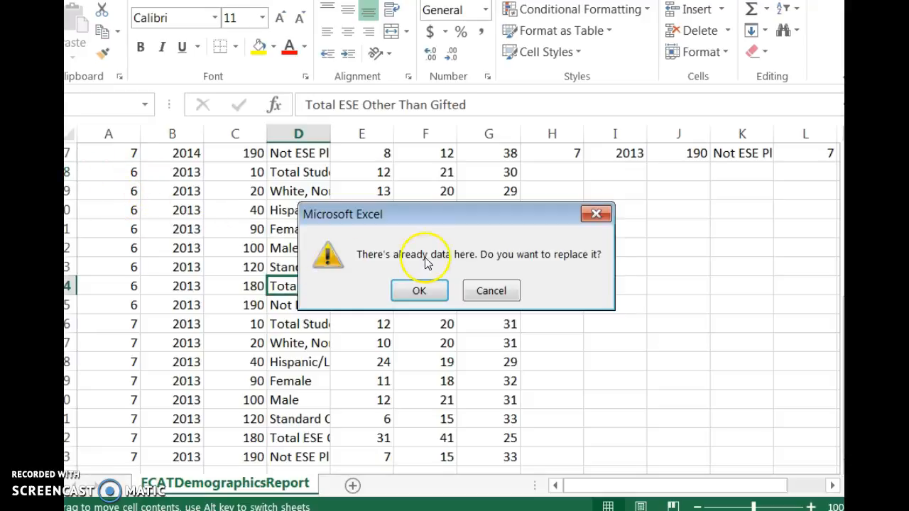
{"action": "left_click", "coordinate": [492, 291]}
Step: Delete the original 2013 records in A18 through G33 below the 2014 data, shifting cells left
{"action": "left_click_drag", "start_coordinate": [87, 171], "coordinate": [497, 384]}
{"action": "right_click", "coordinate": [361, 223]}
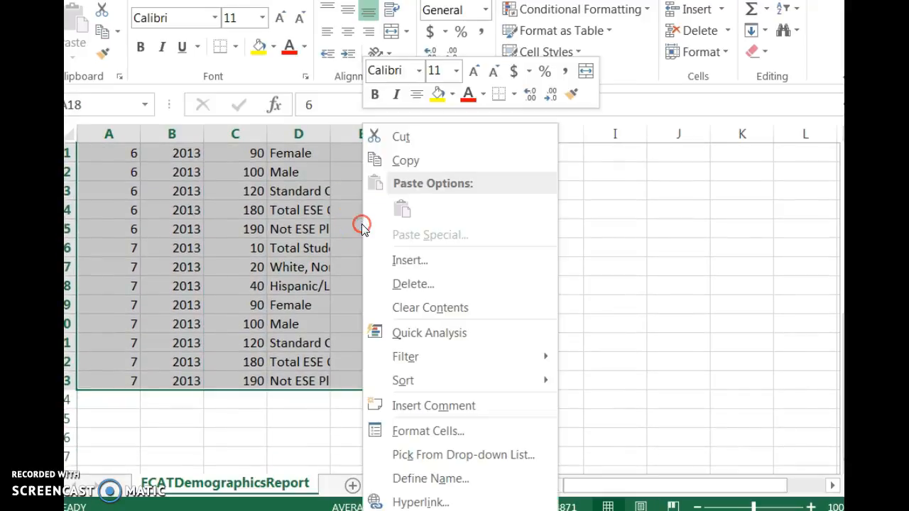
{"action": "left_click", "coordinate": [414, 283]}
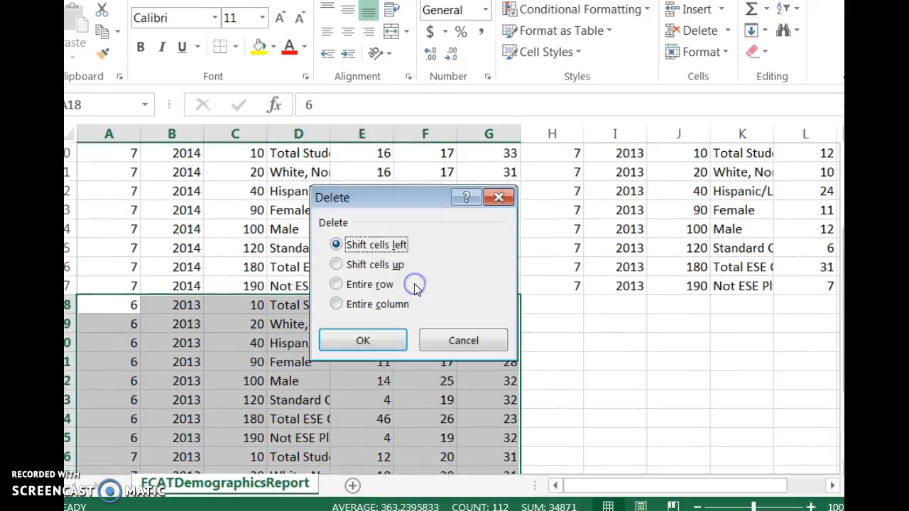
{"action": "left_click", "coordinate": [686, 400]}
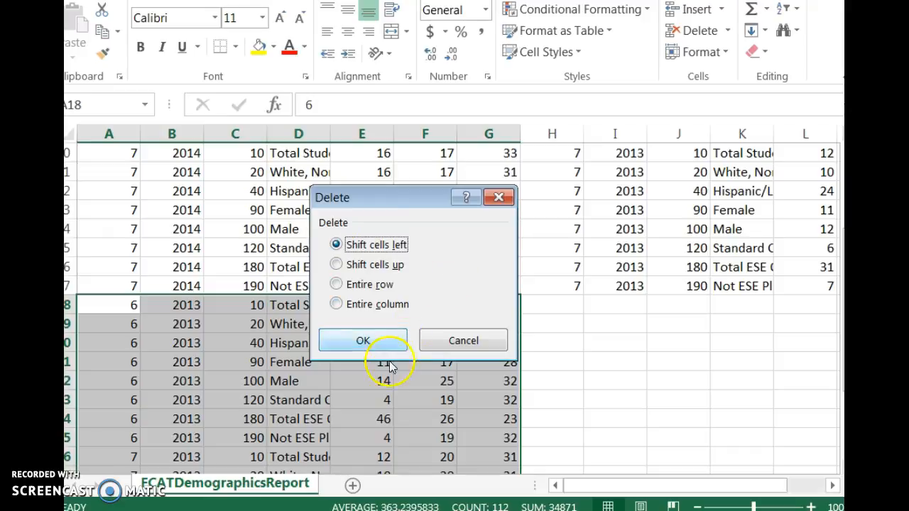
{"action": "left_click", "coordinate": [363, 342]}
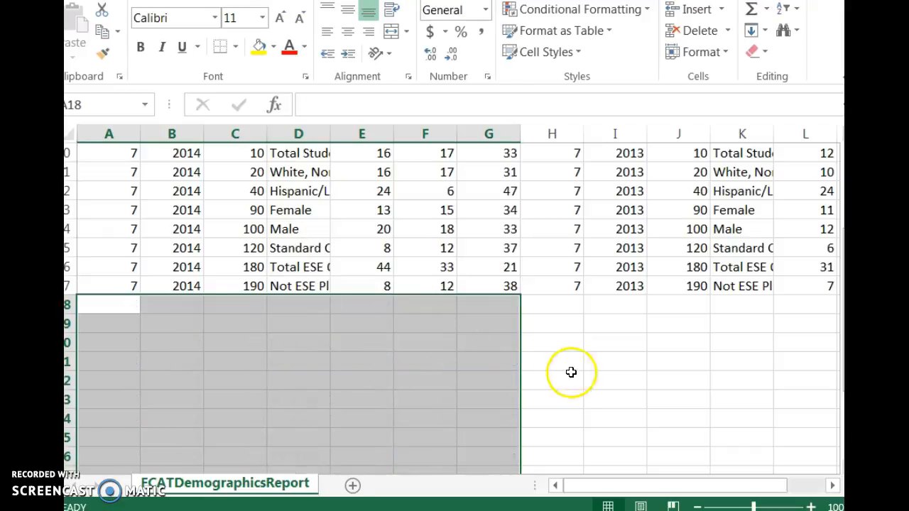
{"action": "left_click", "coordinate": [570, 374]}
Step: Insert a blank column at H to separate the 2014 records from the 2013 records
{"action": "left_click_drag", "start_coordinate": [844, 302], "coordinate": [843, 213]}
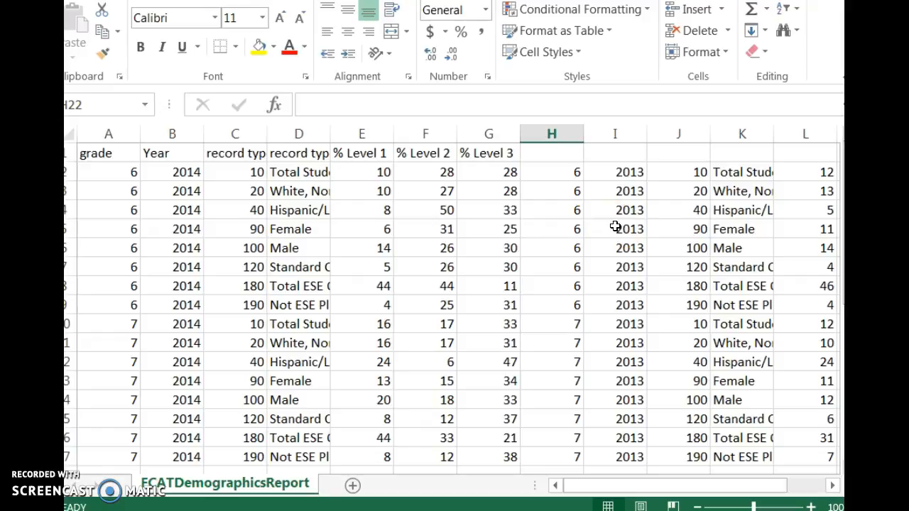
{"action": "left_click_drag", "start_coordinate": [615, 226], "coordinate": [551, 148]}
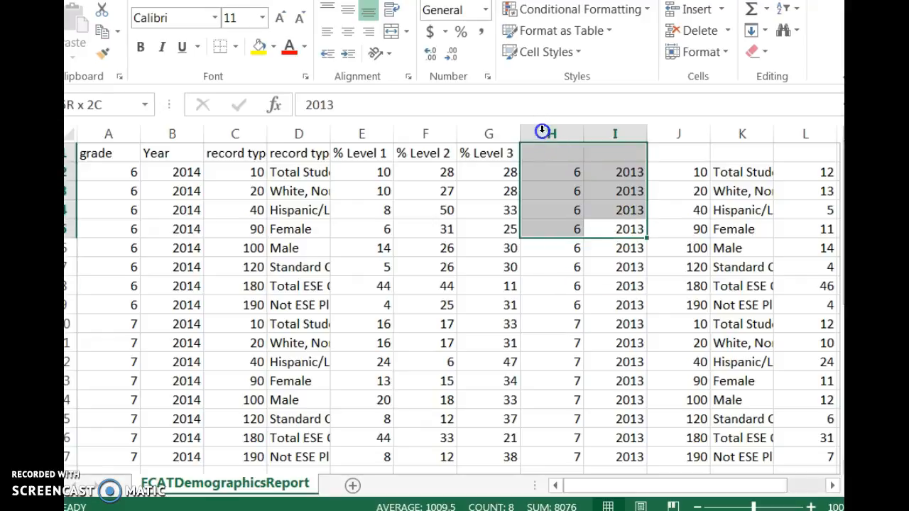
{"action": "left_click", "coordinate": [544, 132]}
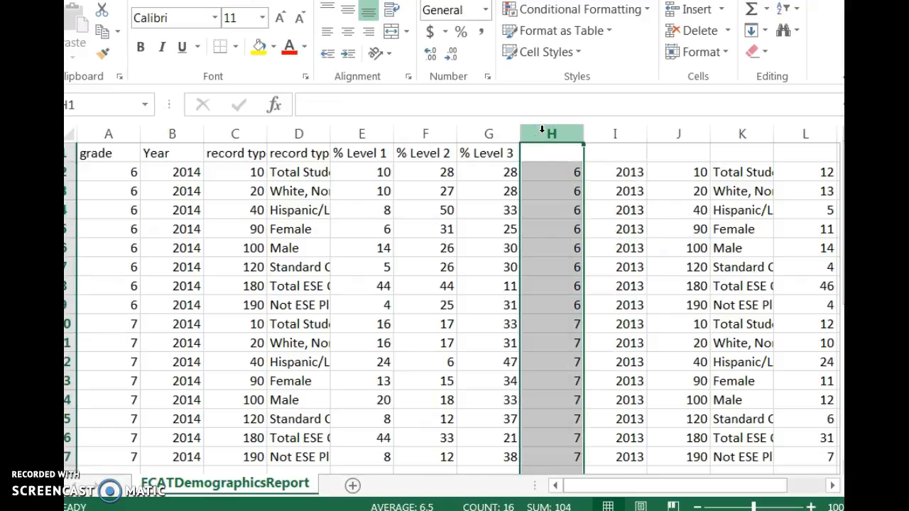
{"action": "right_click", "coordinate": [543, 132]}
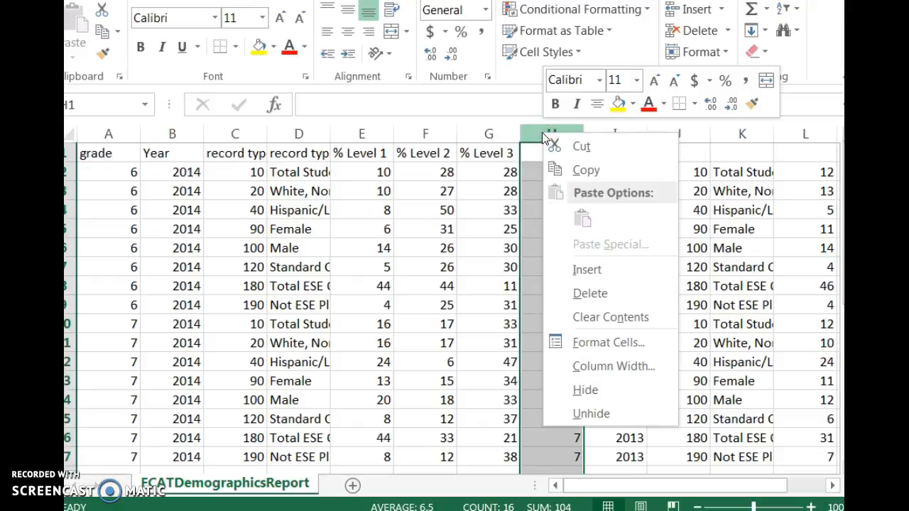
{"action": "left_click", "coordinate": [589, 272]}
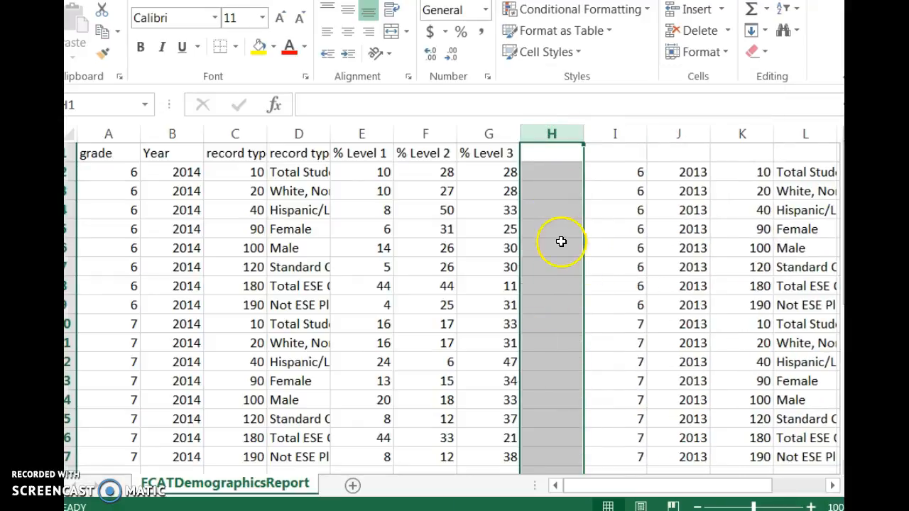
{"action": "left_click", "coordinate": [561, 245]}
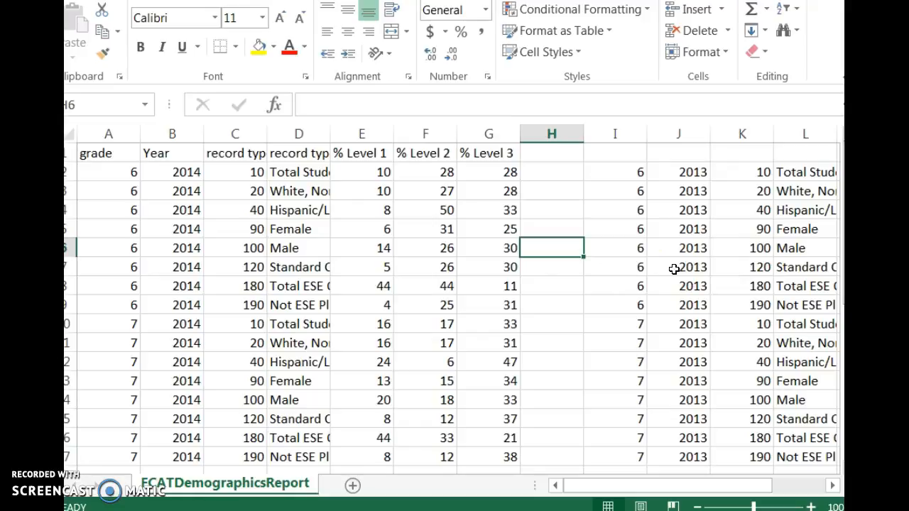
Step: Copy the grade and Year headers into I1 and J1 above the 2013 records
{"action": "left_click", "coordinate": [842, 307]}
{"action": "left_click_drag", "start_coordinate": [843, 245], "coordinate": [840, 222]}
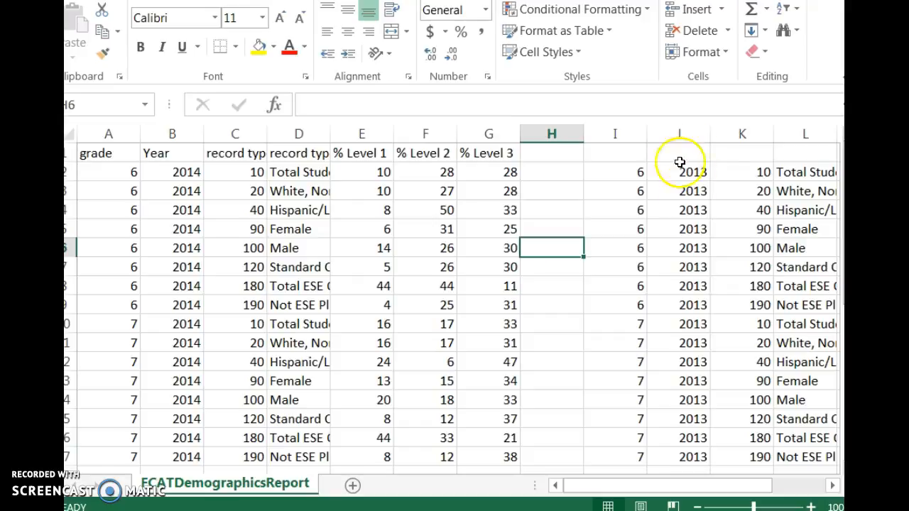
{"action": "left_click", "coordinate": [93, 156]}
{"action": "left_click", "coordinate": [111, 155]}
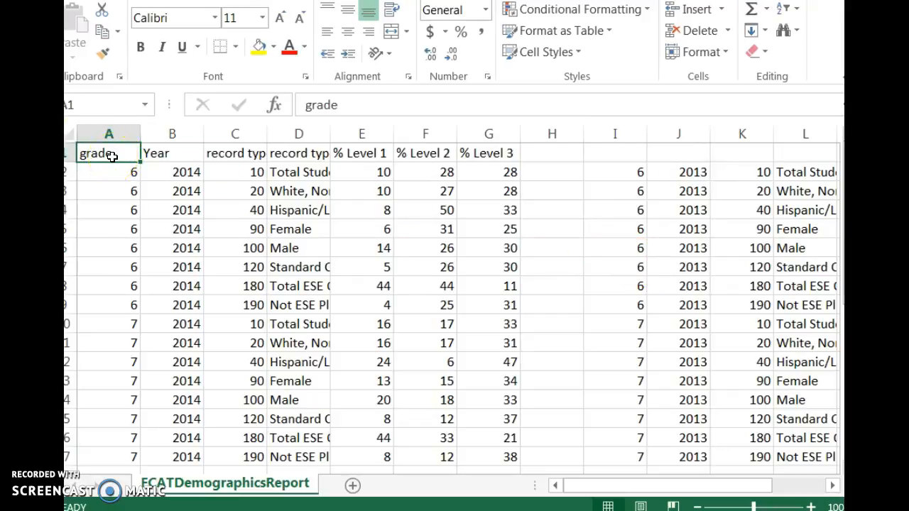
{"action": "key", "text": "ctrl+c"}
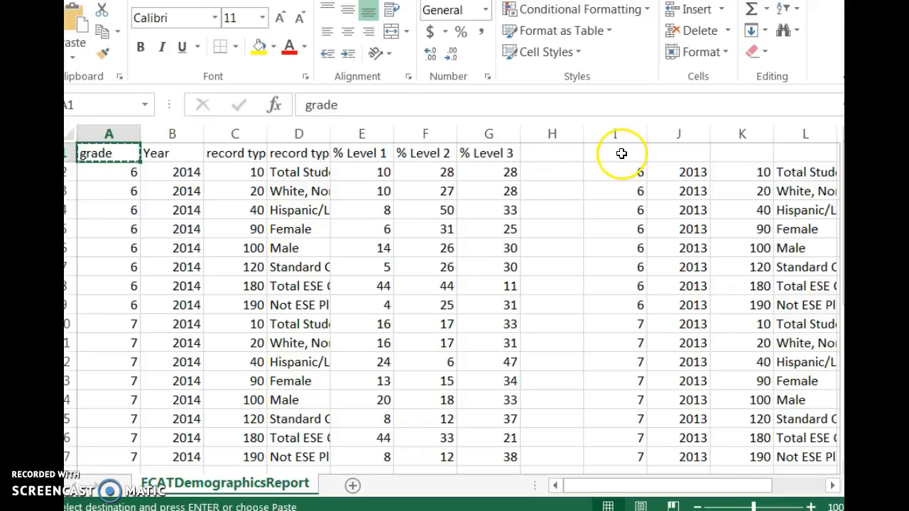
{"action": "left_click", "coordinate": [621, 153]}
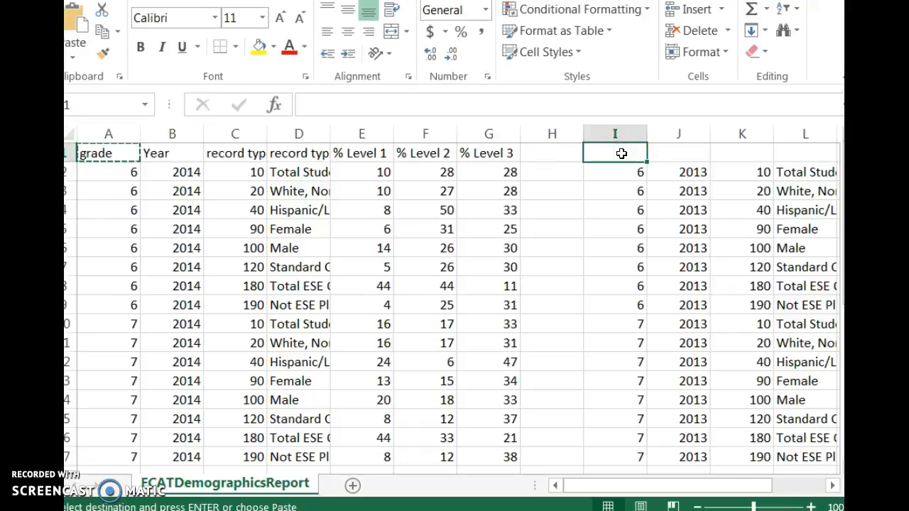
{"action": "key", "text": "ctrl+v"}
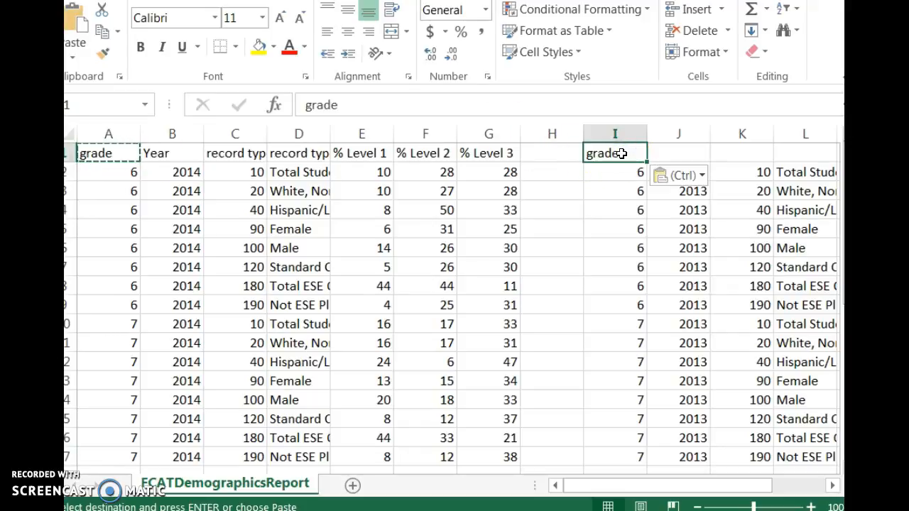
{"action": "left_click", "coordinate": [173, 153]}
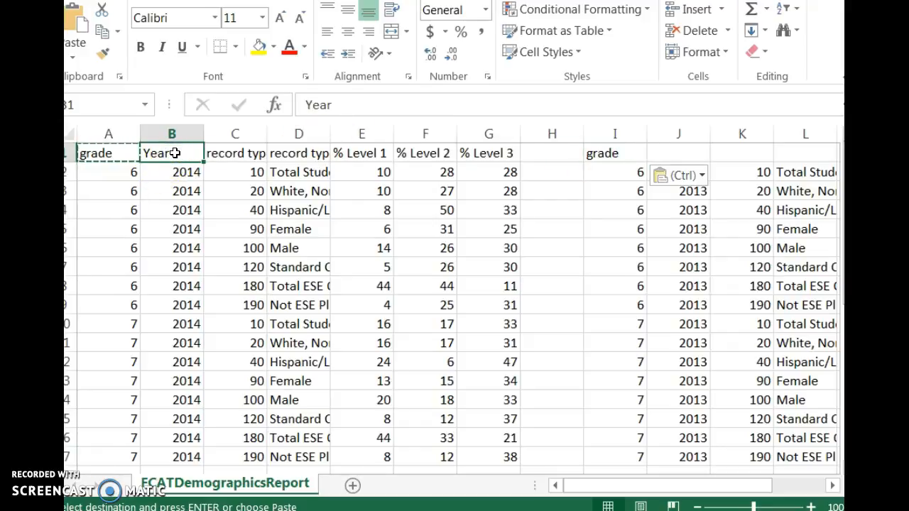
{"action": "key", "text": "ctrl+c"}
{"action": "left_click", "coordinate": [692, 152]}
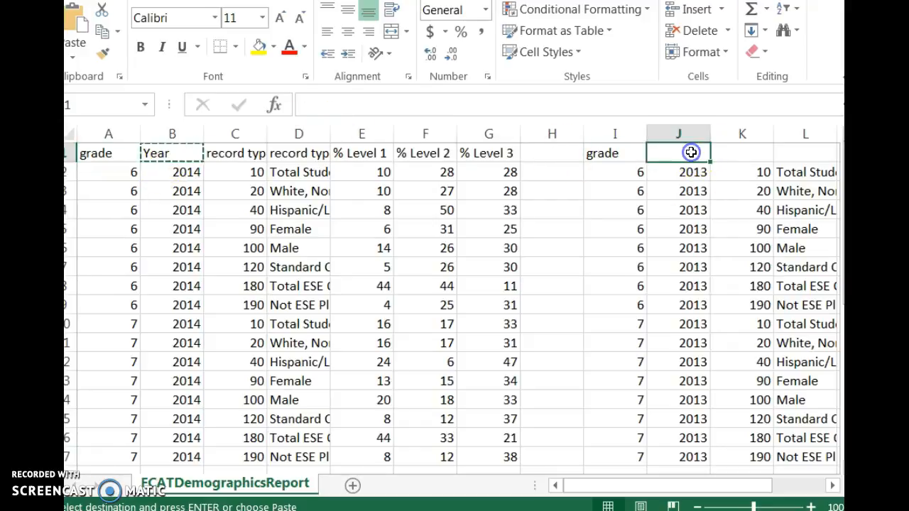
{"action": "key", "text": "ctrl+v"}
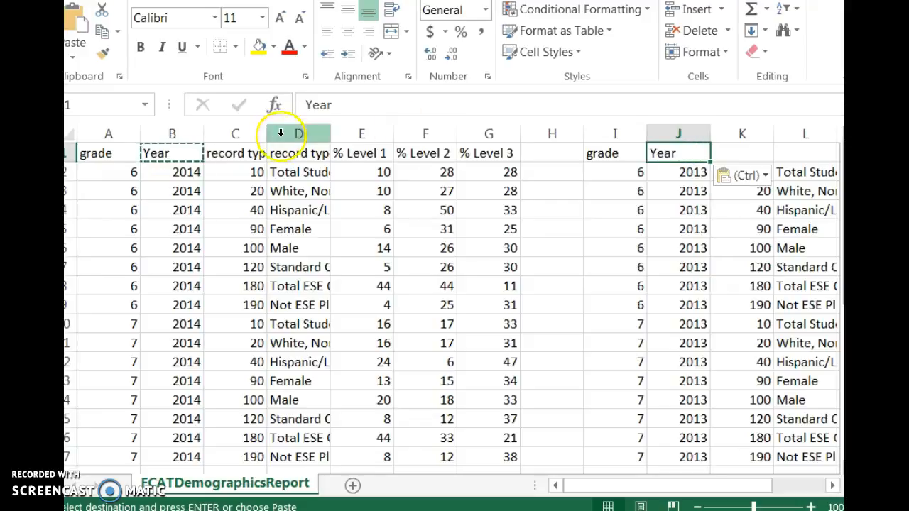
Step: Copy the record type code and record type description headers into K1 and L1 above the 2013 records
{"action": "left_click", "coordinate": [245, 152]}
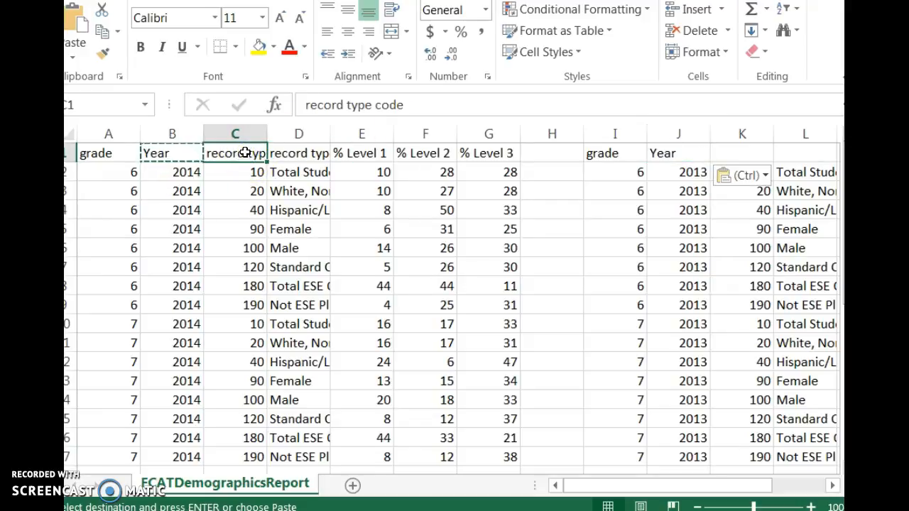
{"action": "key", "text": "ctrl+c"}
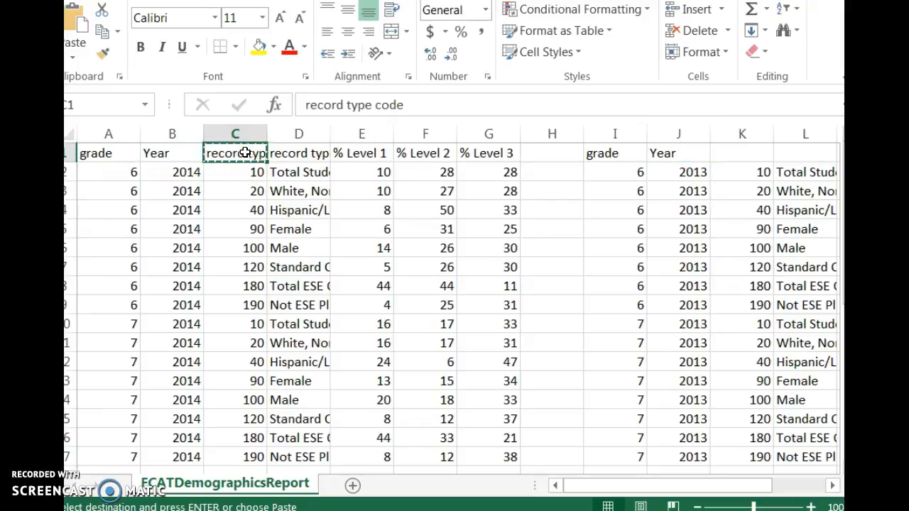
{"action": "left_click", "coordinate": [743, 149]}
{"action": "key", "text": "ctrl+v"}
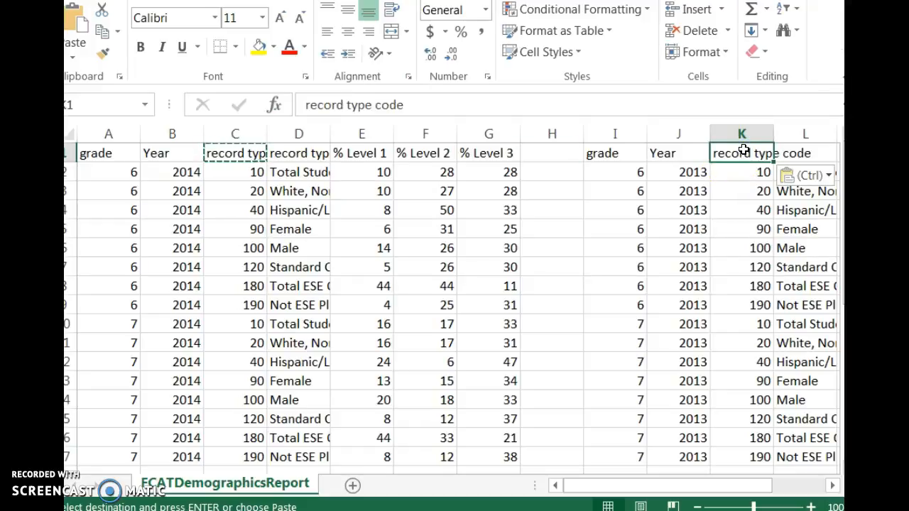
{"action": "left_click", "coordinate": [318, 153]}
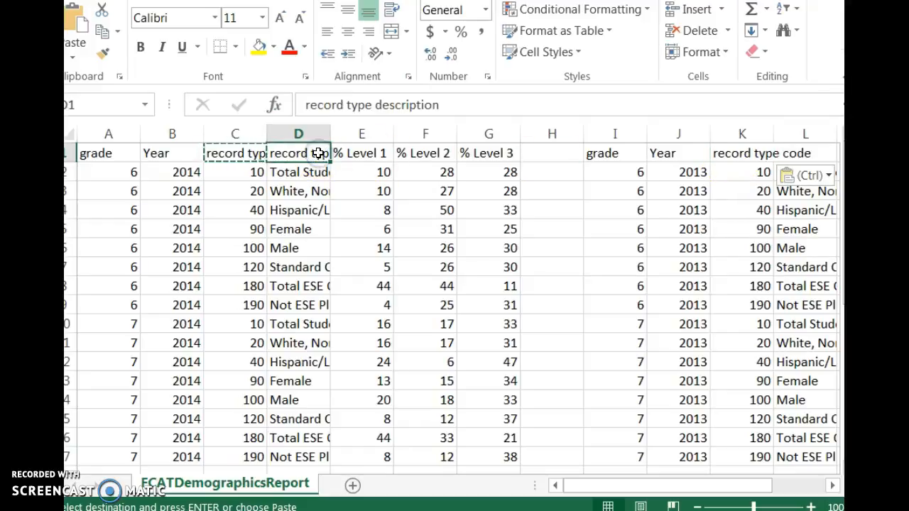
{"action": "key", "text": "ctrl+c"}
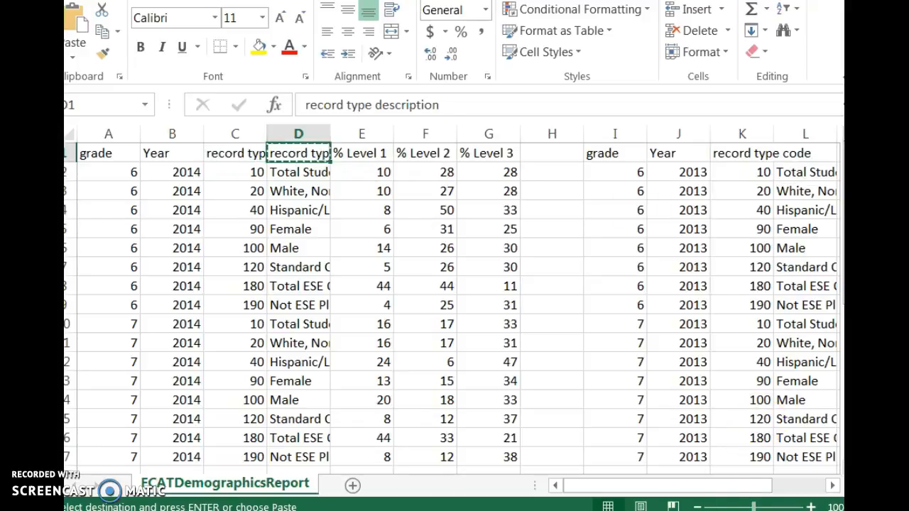
{"action": "left_click_drag", "start_coordinate": [720, 487], "coordinate": [781, 479]}
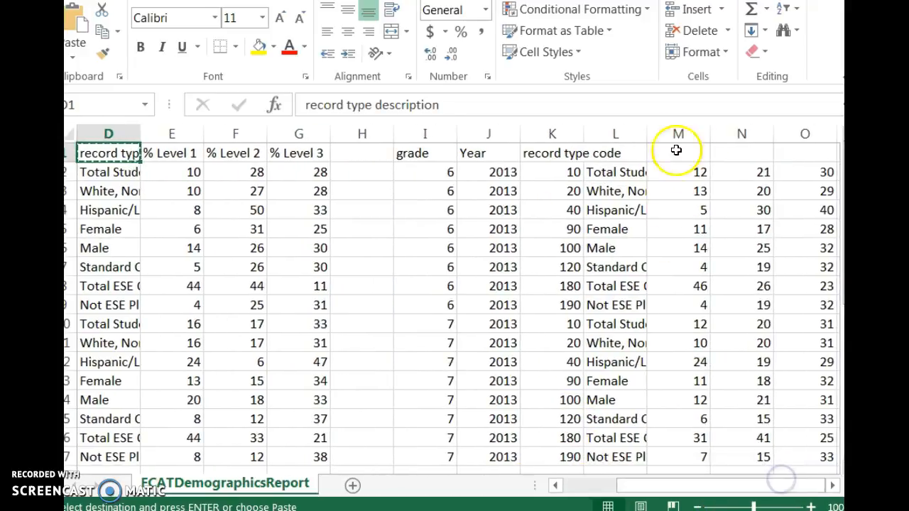
{"action": "left_click", "coordinate": [634, 152]}
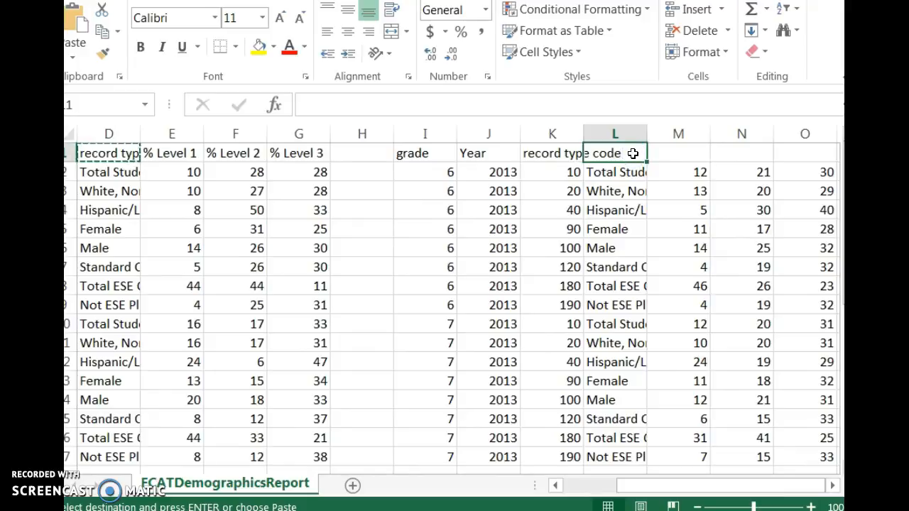
{"action": "key", "text": "ctrl+v"}
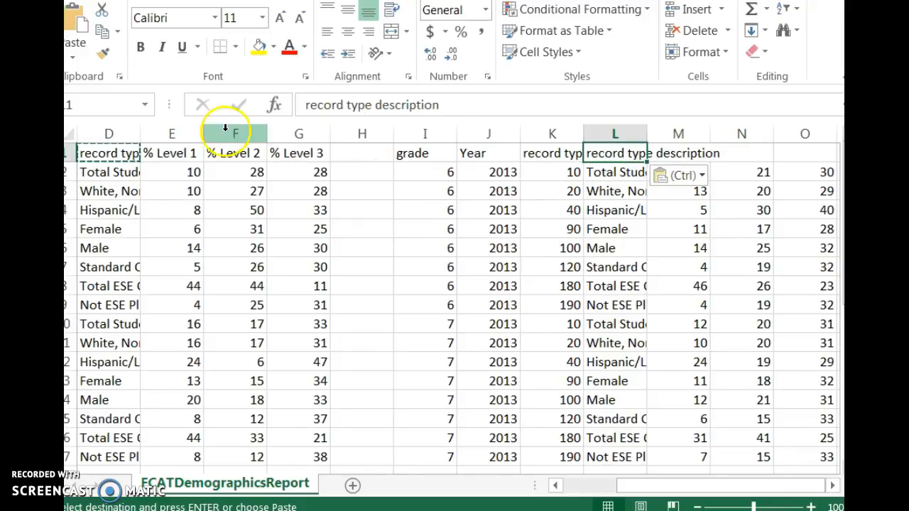
Step: Copy the % Level 1, % Level 2 and % Level 3 headers into M1, N1 and O1 for the 2013 records
{"action": "left_click", "coordinate": [182, 153]}
{"action": "key", "text": "ctrl+c"}
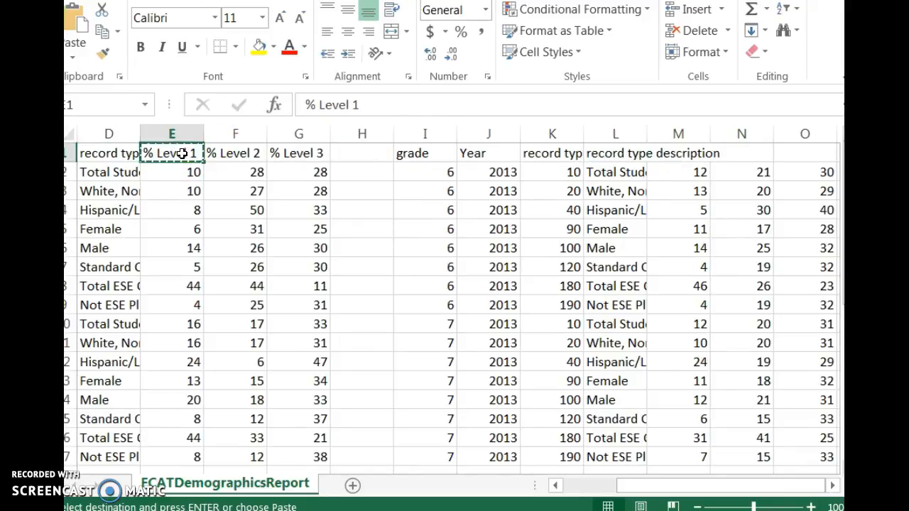
{"action": "left_click", "coordinate": [681, 154]}
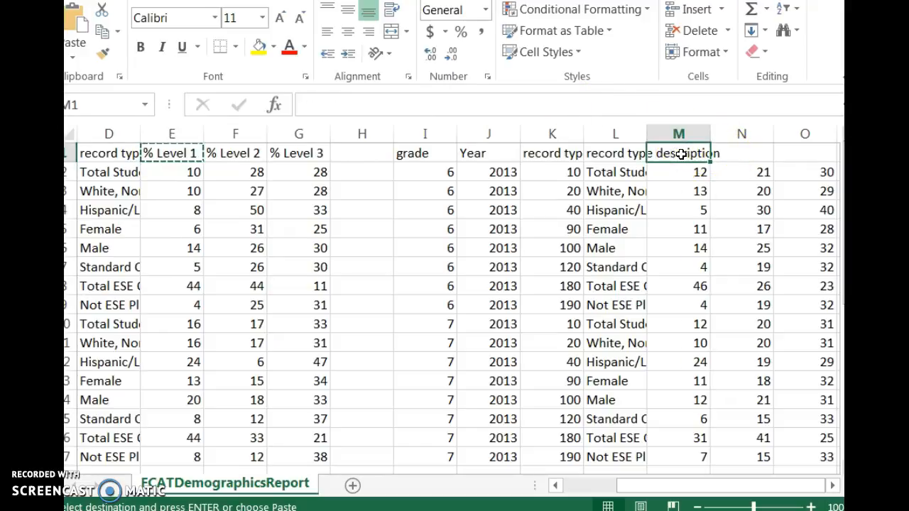
{"action": "key", "text": "ctrl+v"}
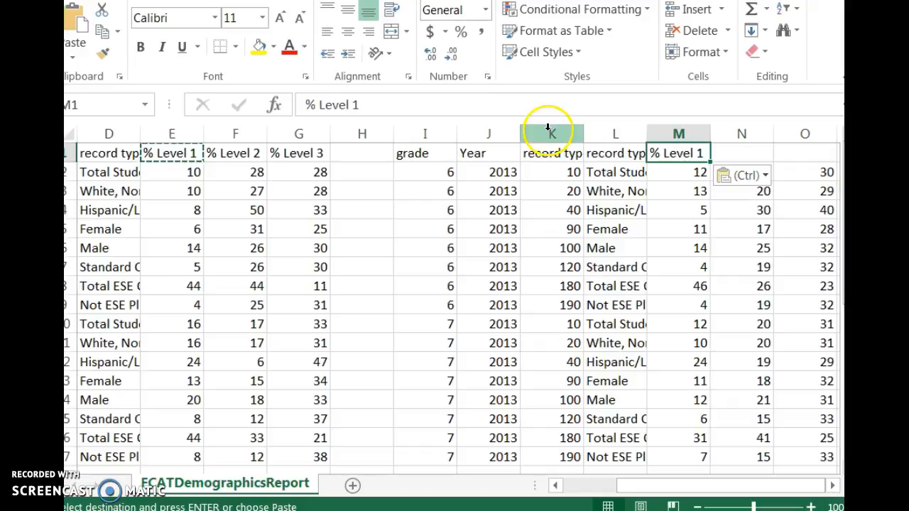
{"action": "left_click", "coordinate": [244, 154]}
{"action": "key", "text": "ctrl+c"}
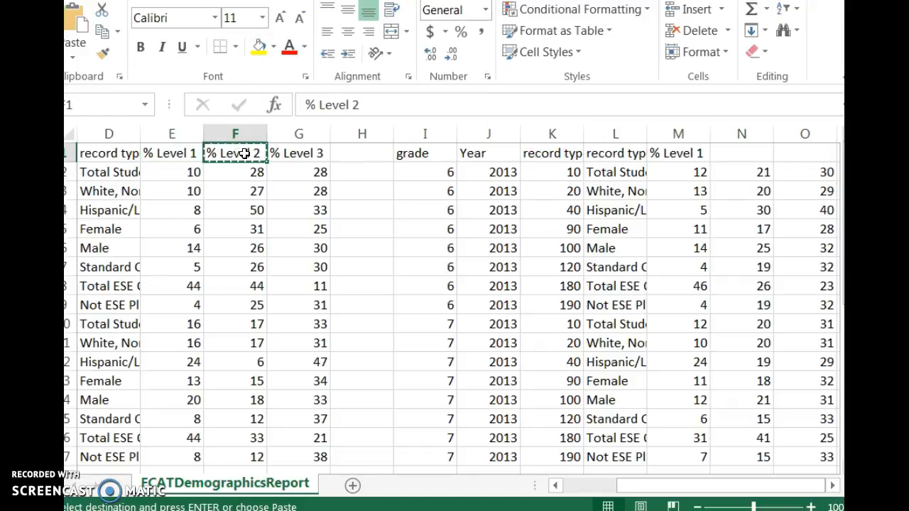
{"action": "left_click", "coordinate": [739, 151]}
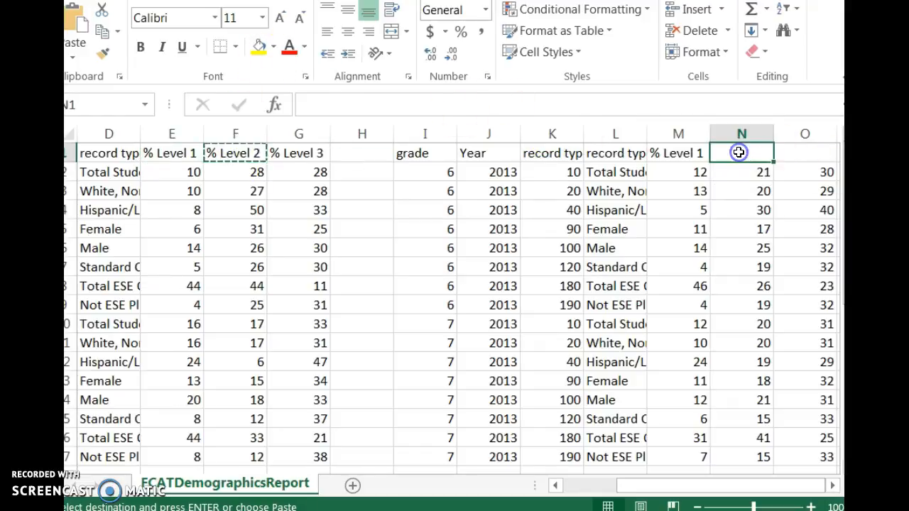
{"action": "key", "text": "ctrl+v"}
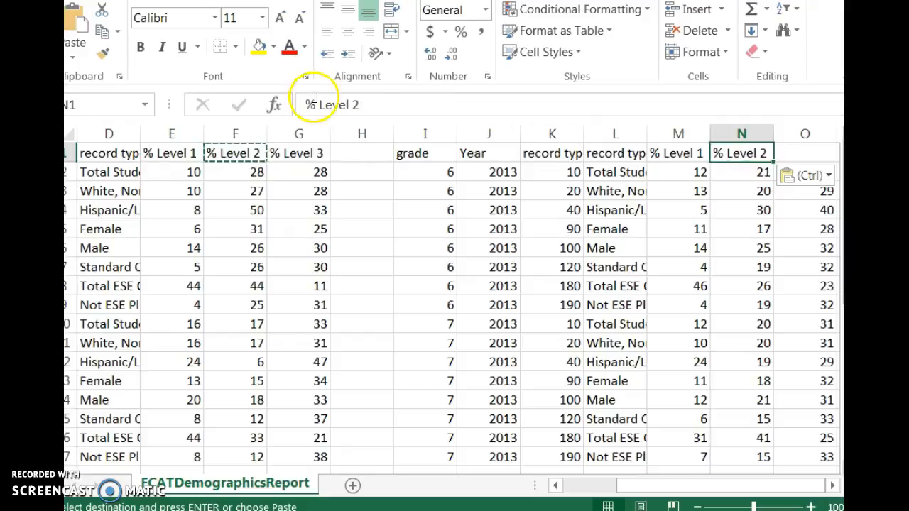
{"action": "left_click", "coordinate": [302, 152]}
{"action": "key", "text": "ctrl+c"}
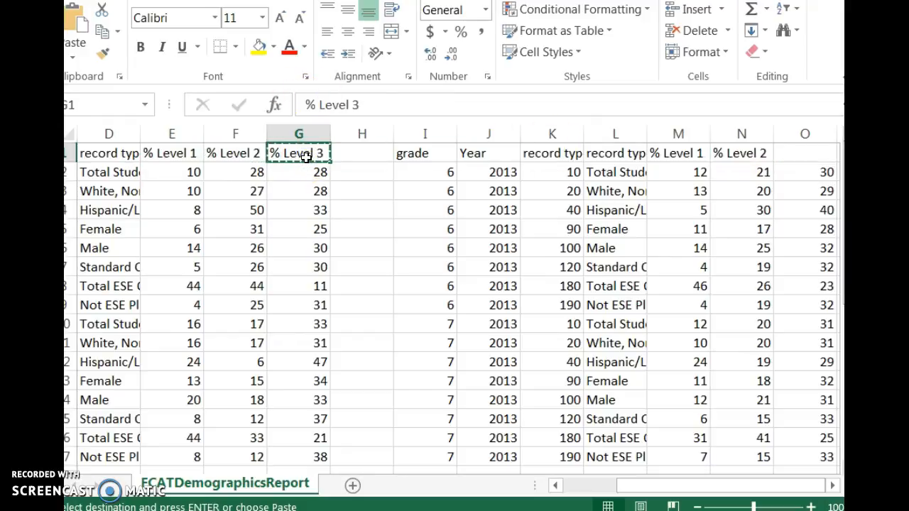
{"action": "left_click", "coordinate": [794, 154]}
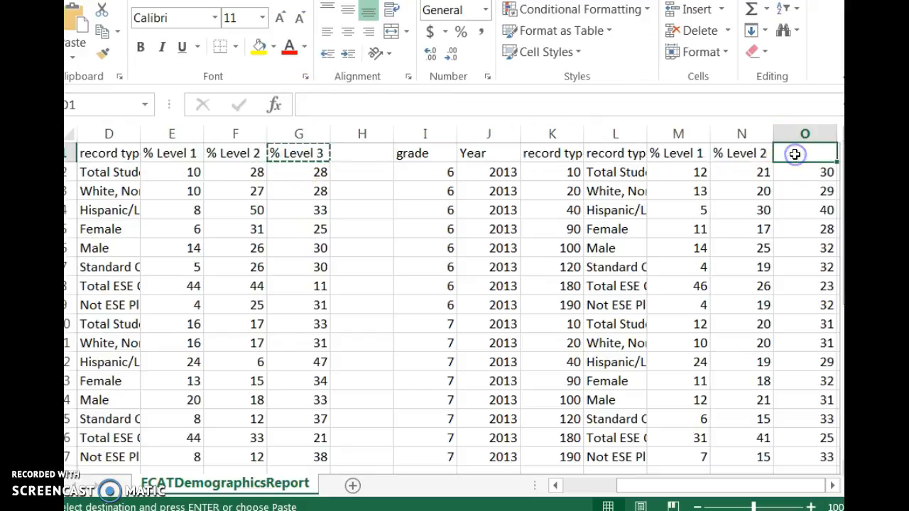
{"action": "key", "text": "ctrl+v"}
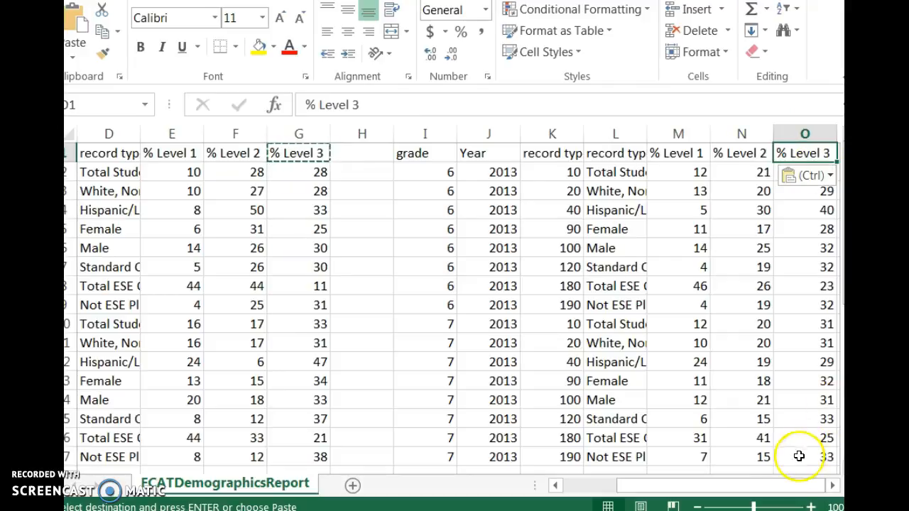
{"action": "left_click_drag", "start_coordinate": [794, 487], "coordinate": [658, 489]}
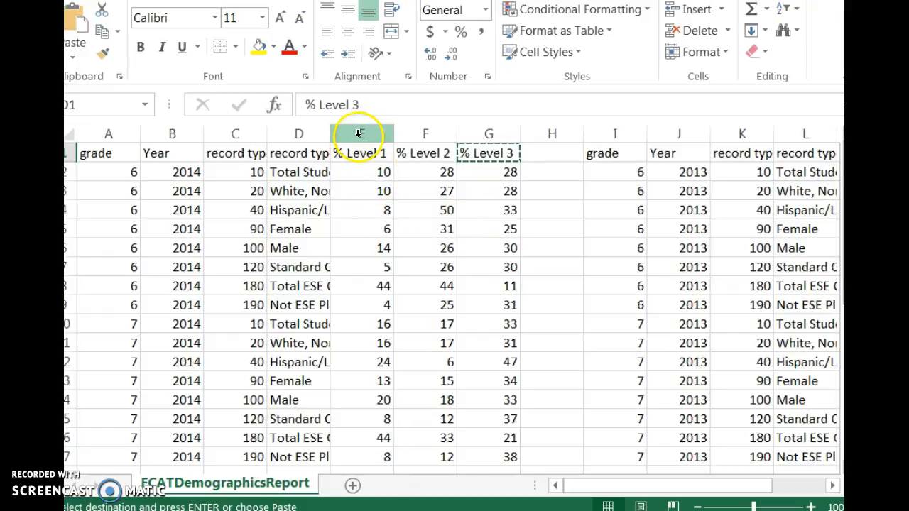
{"action": "left_click", "coordinate": [350, 173]}
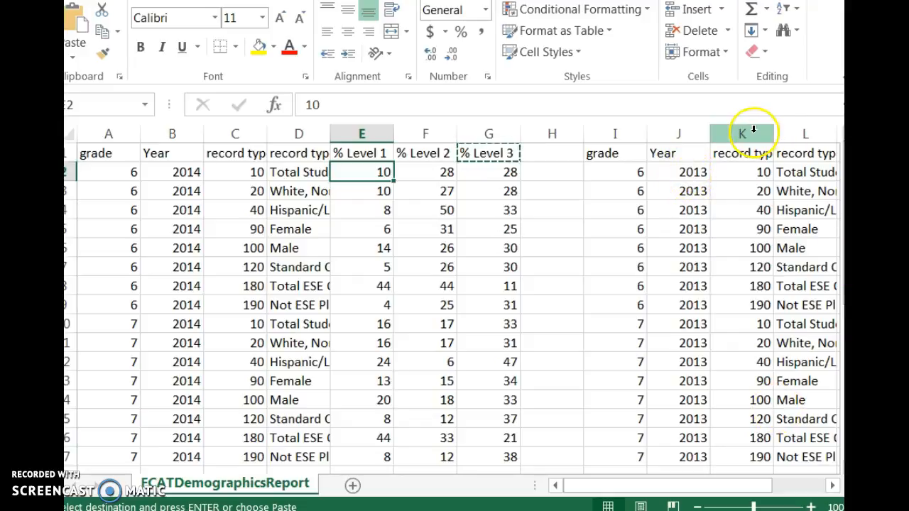
{"action": "left_click", "coordinate": [754, 174]}
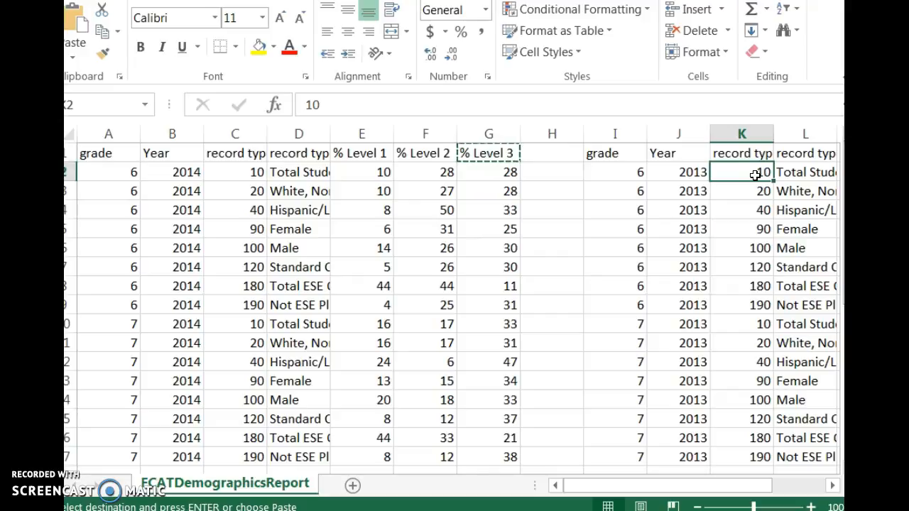
Step: Dismiss the leftover paste options beside the 2013 % Level 3 column and end copy mode from empty cell P1
{"action": "left_click_drag", "start_coordinate": [726, 488], "coordinate": [812, 487]}
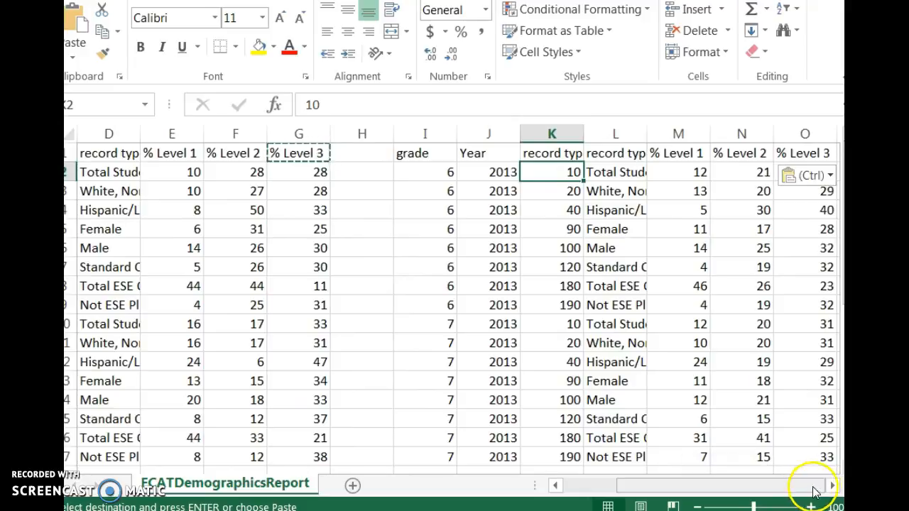
{"action": "left_click", "coordinate": [809, 256]}
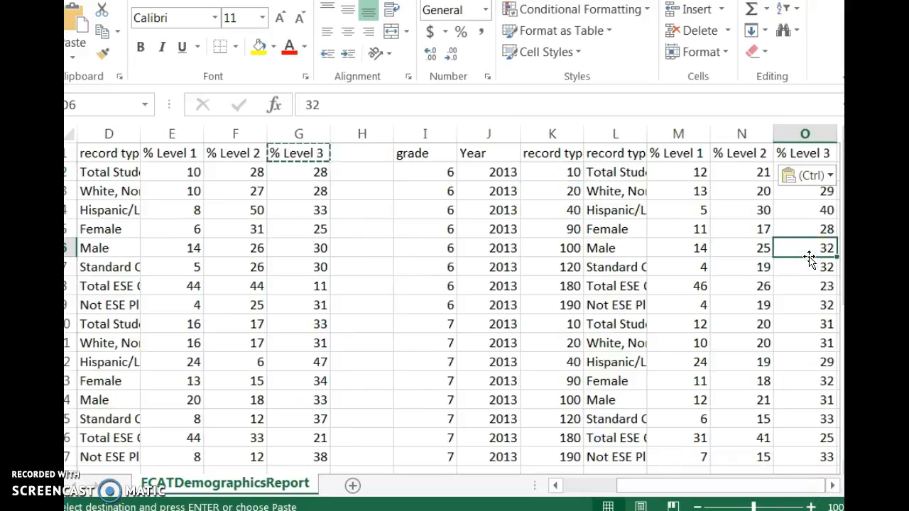
{"action": "key", "text": "Right"}
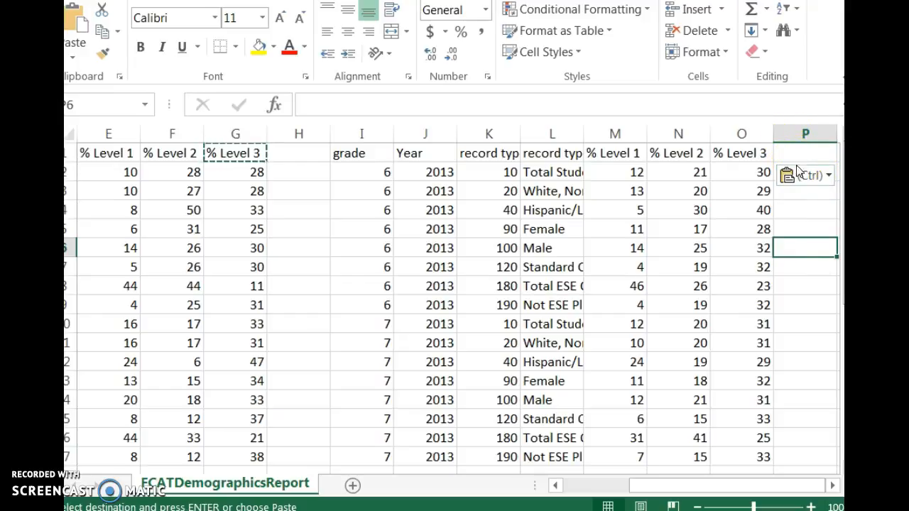
{"action": "left_click", "coordinate": [802, 207]}
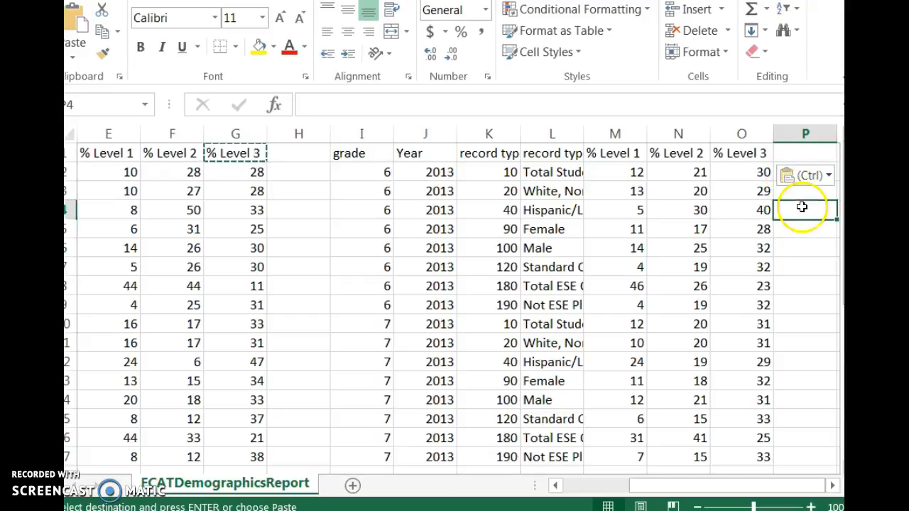
{"action": "left_click", "coordinate": [795, 153]}
{"action": "left_click", "coordinate": [787, 178]}
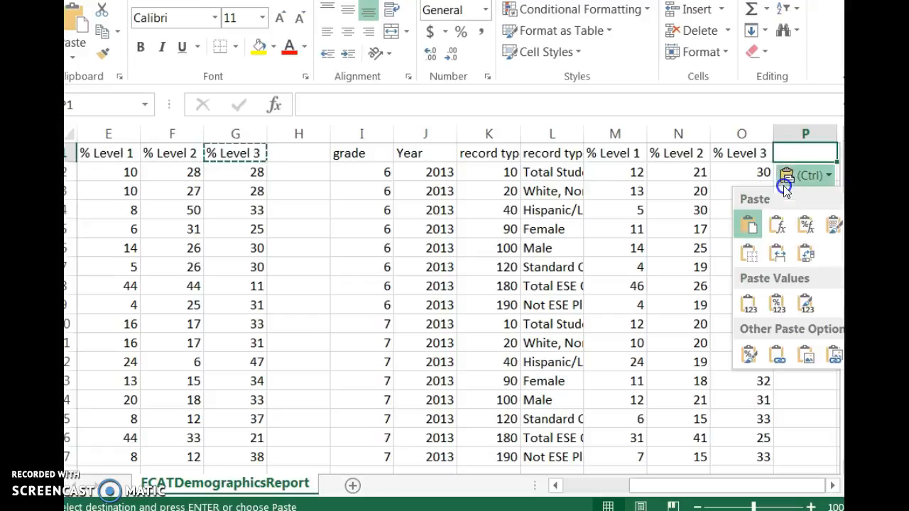
{"action": "left_click", "coordinate": [781, 178]}
{"action": "left_click", "coordinate": [784, 179]}
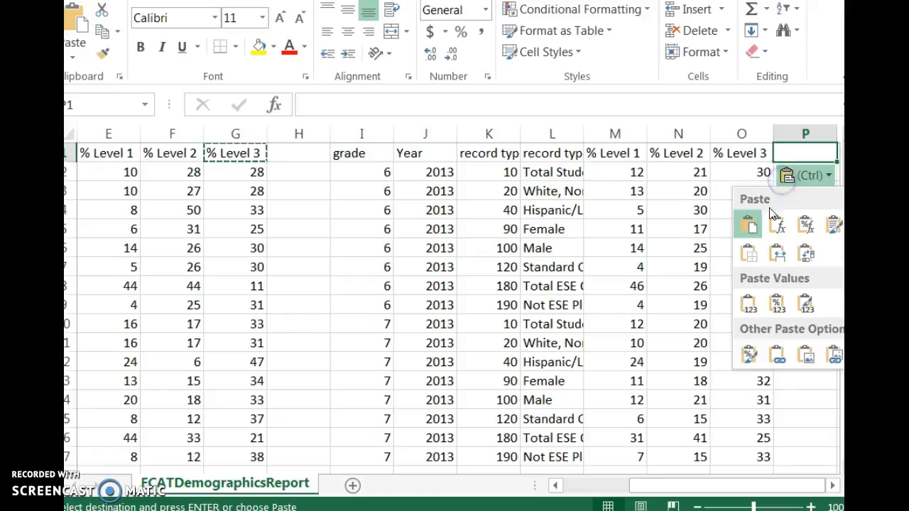
{"action": "left_click", "coordinate": [786, 178]}
{"action": "right_click", "coordinate": [803, 260]}
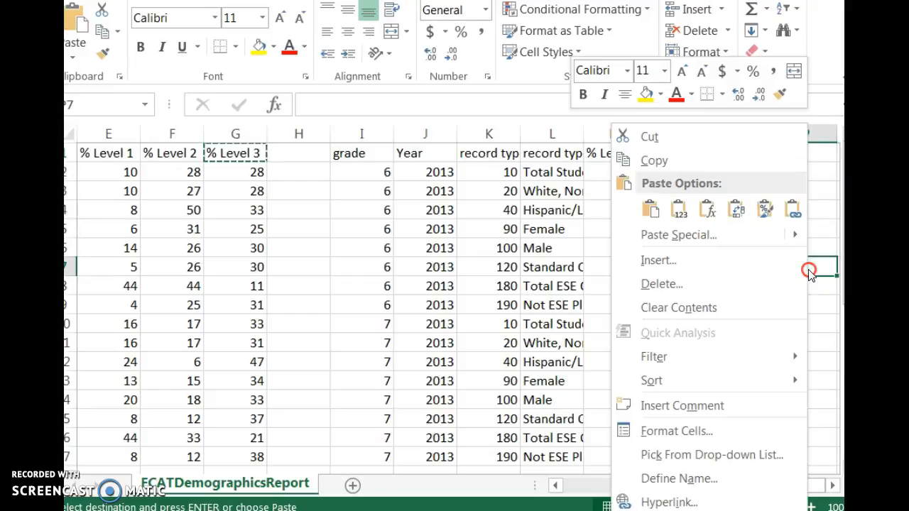
{"action": "key", "text": "Escape"}
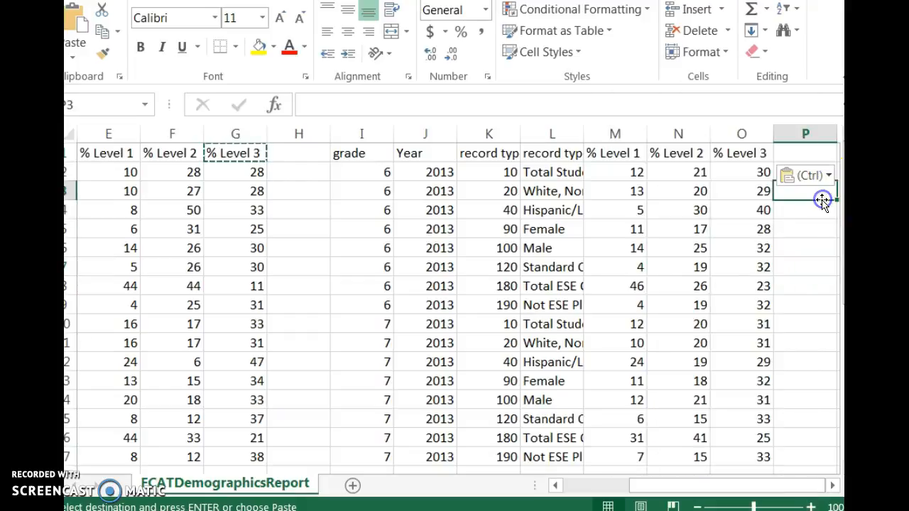
{"action": "left_click", "coordinate": [821, 245]}
{"action": "left_click", "coordinate": [829, 176]}
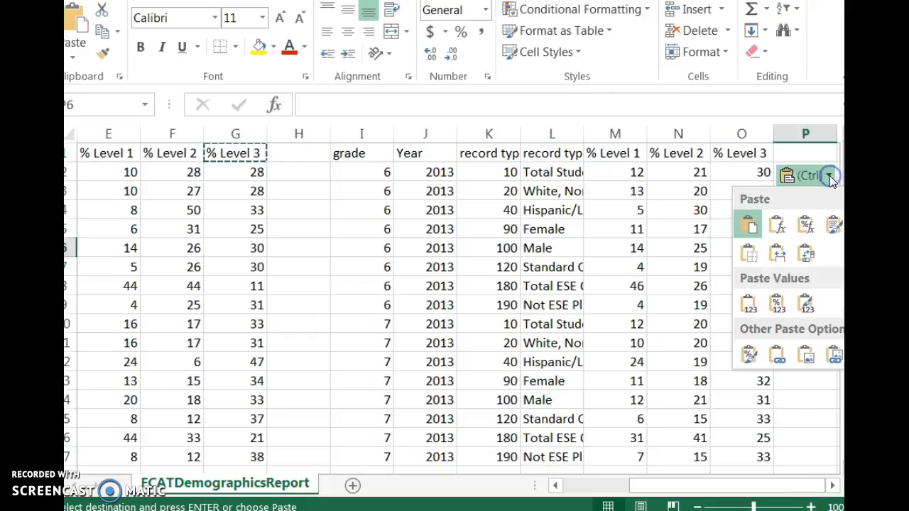
{"action": "left_click", "coordinate": [824, 438]}
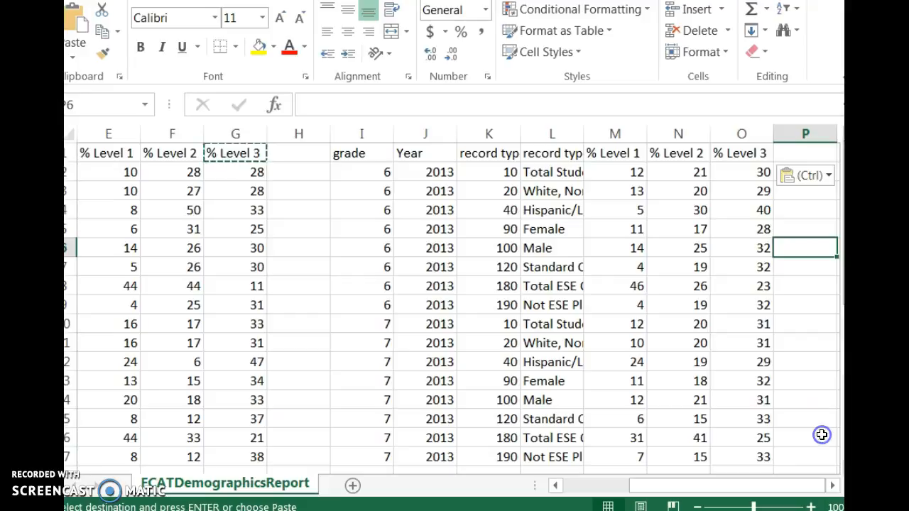
{"action": "left_click", "coordinate": [821, 435]}
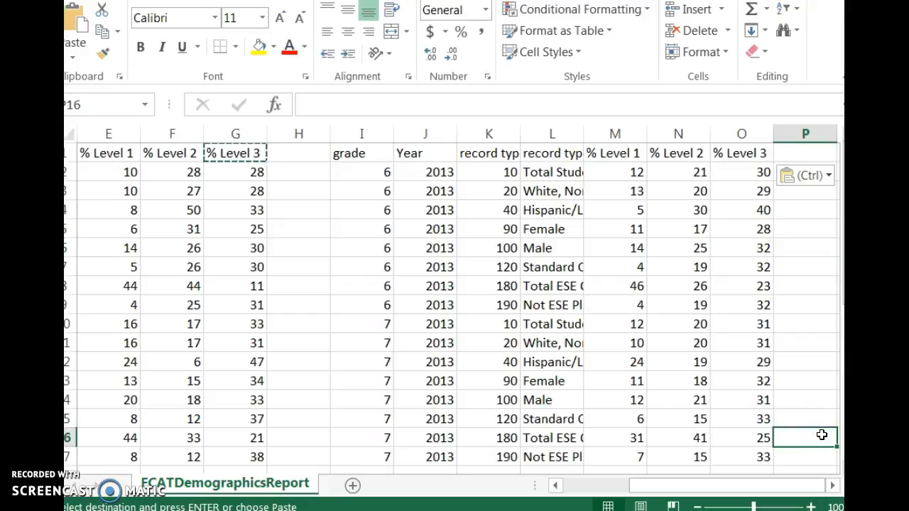
{"action": "double_click", "coordinate": [796, 151]}
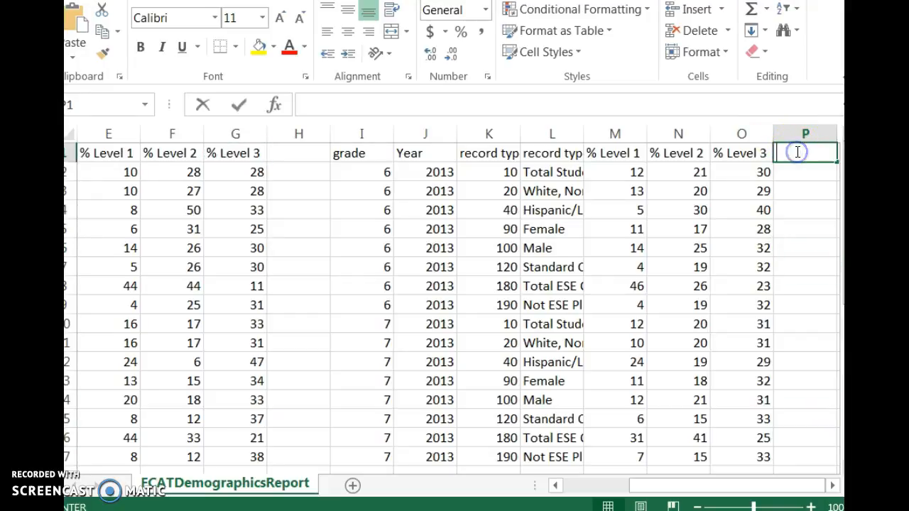
Step: Enter the formula =E2-M2 in P2 to subtract the 2013 % Level 1 value from the 2014 value
{"action": "left_click", "coordinate": [797, 172]}
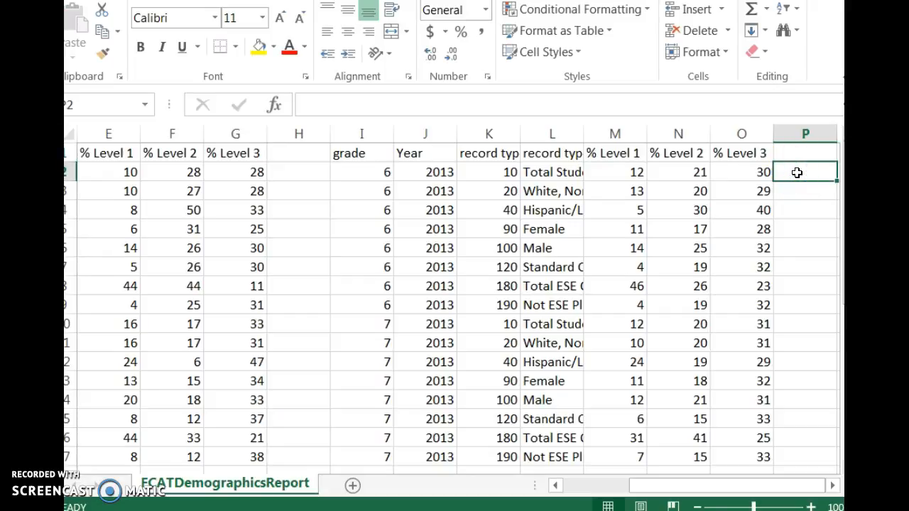
{"action": "type", "text": "="}
{"action": "key", "text": "Escape"}
{"action": "type", "text": "="}
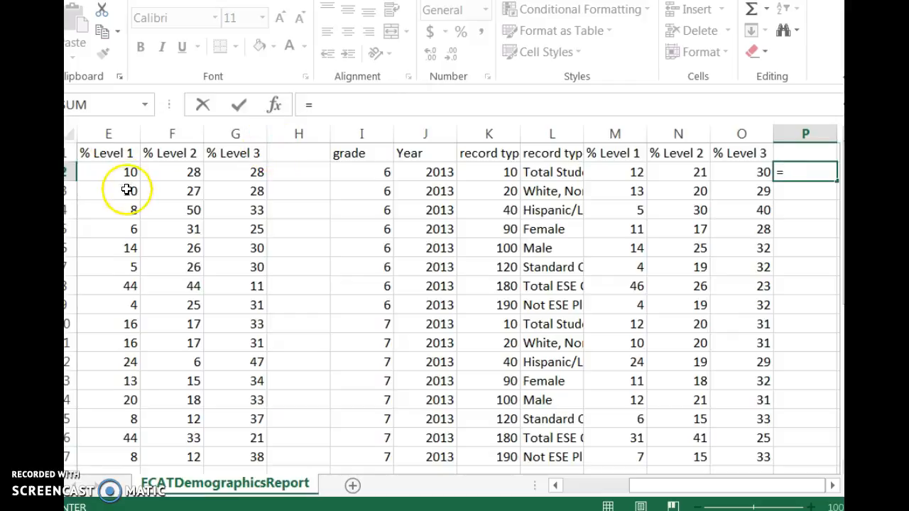
{"action": "type", "text": "E2-"}
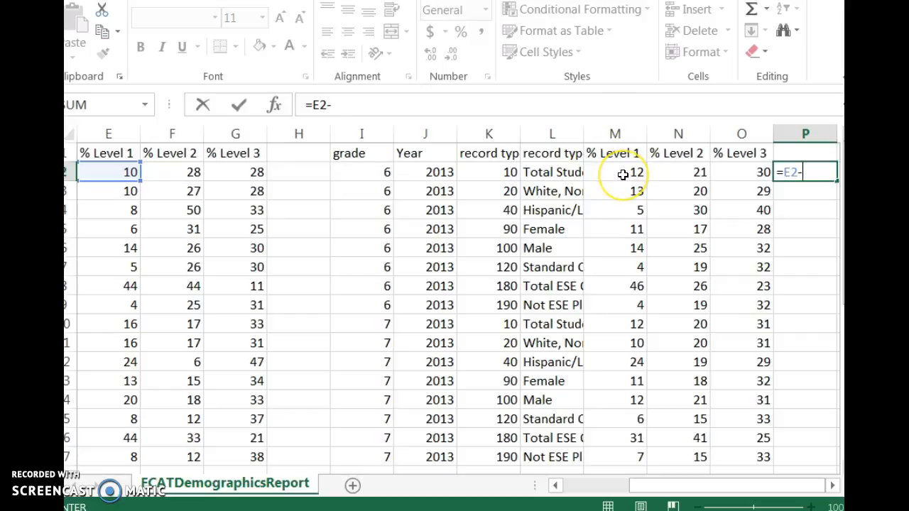
{"action": "type", "text": "M"}
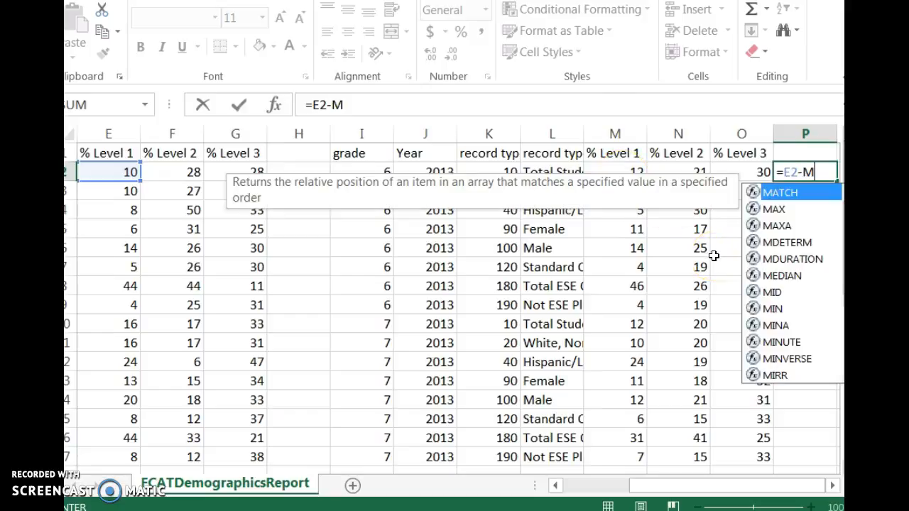
{"action": "type", "text": "2"}
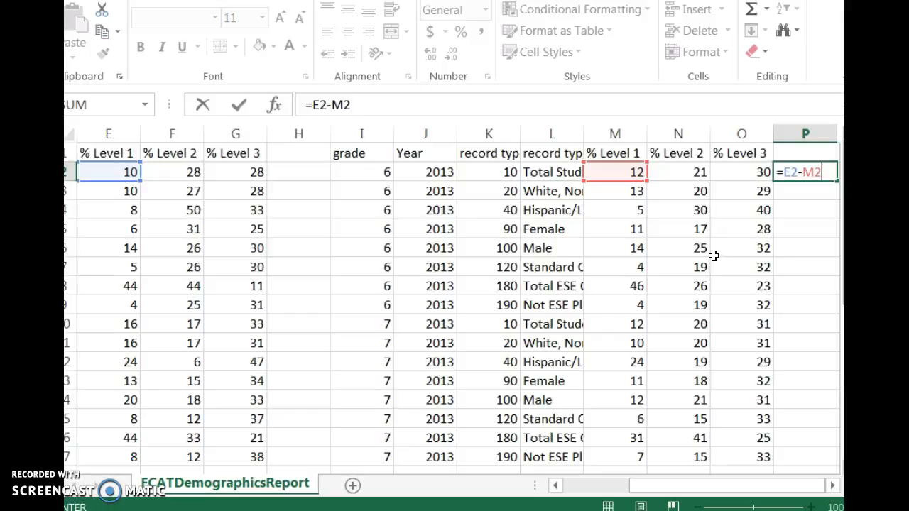
{"action": "key", "text": "Return"}
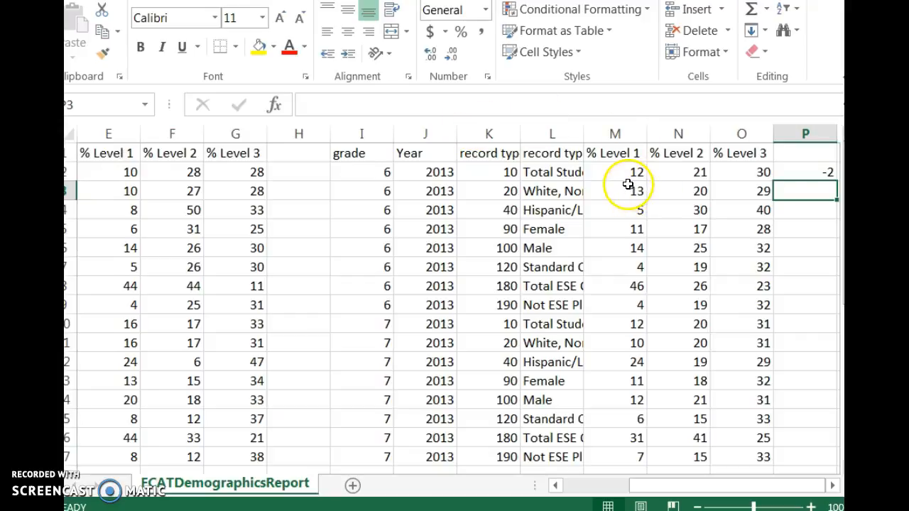
Step: Fill the difference formula from P2 across to column R and down to row 17
{"action": "left_click", "coordinate": [793, 170]}
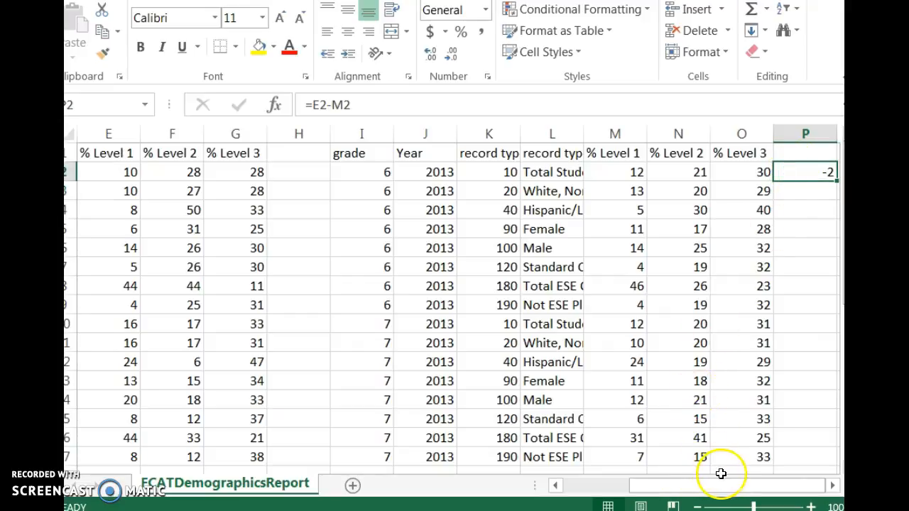
{"action": "key", "text": "Right"}
{"action": "key", "text": "Right"}
{"action": "key", "text": "Right"}
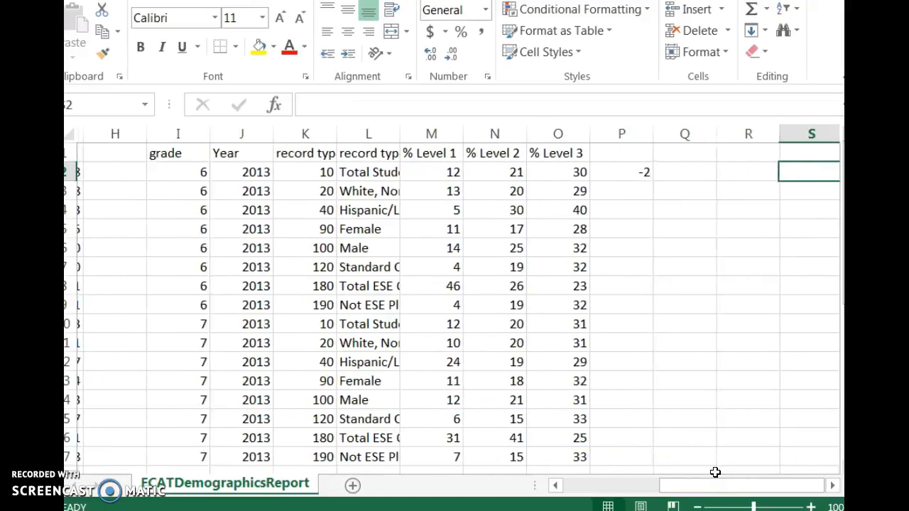
{"action": "left_click", "coordinate": [605, 174]}
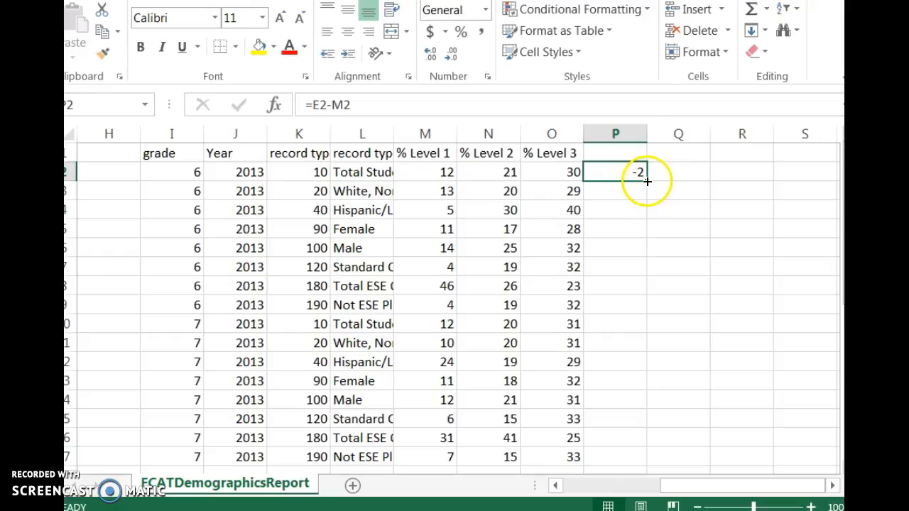
{"action": "left_click_drag", "start_coordinate": [647, 181], "coordinate": [769, 385]}
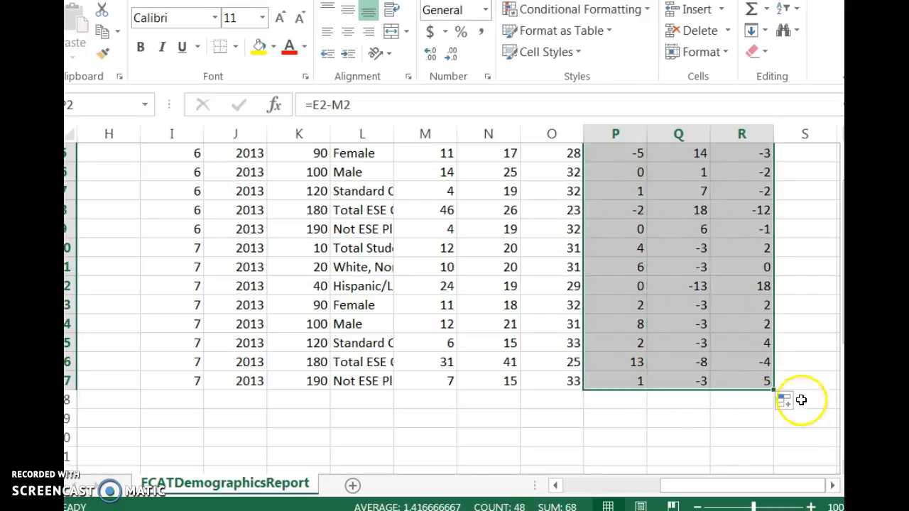
{"action": "left_click_drag", "start_coordinate": [842, 299], "coordinate": [843, 260]}
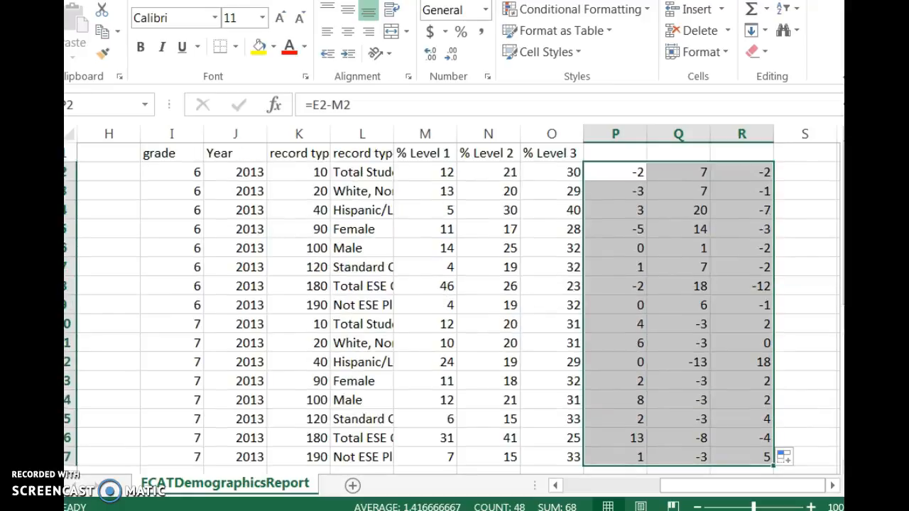